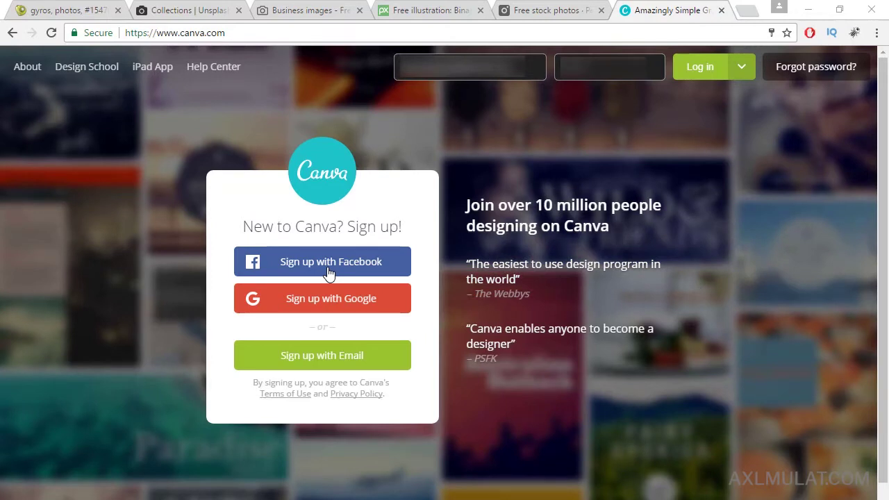
Log in to Canva and open the full Create a design catalogue
{"action": "left_click", "coordinate": [700, 66]}
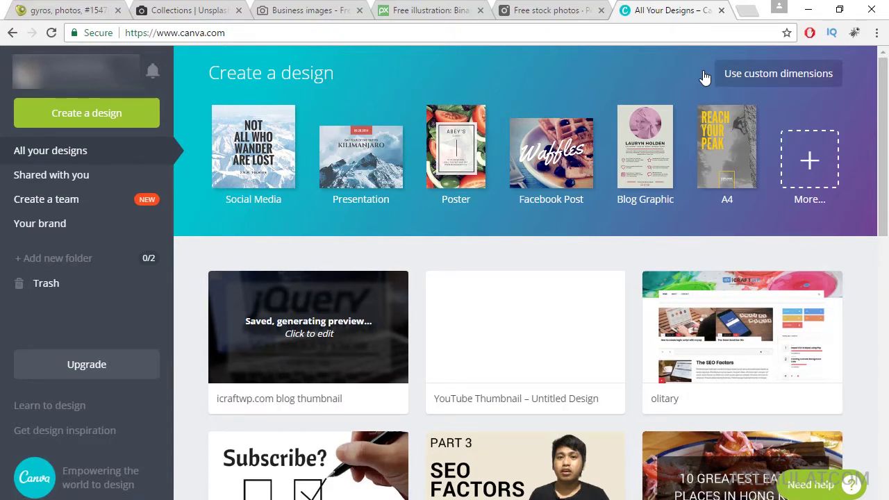
{"action": "left_click", "coordinate": [817, 168]}
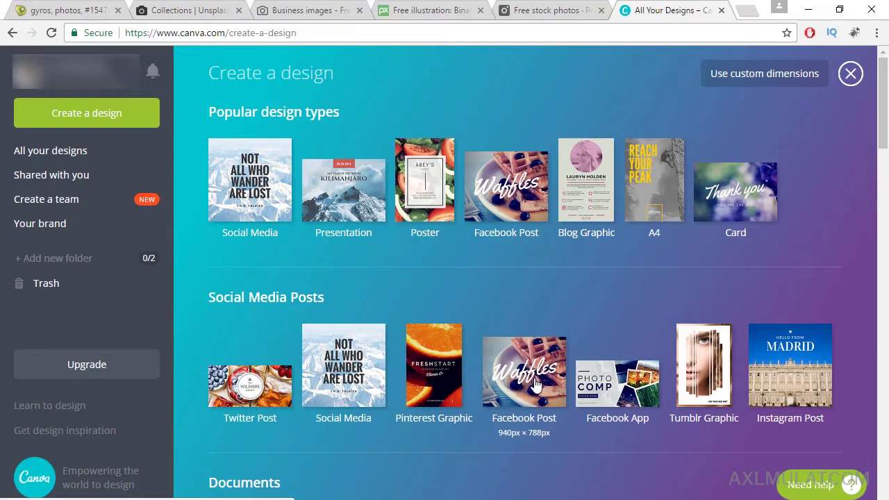
Find Social Media & Email Headers and start a blank YouTube Thumbnail design
{"action": "scroll", "coordinate": [486, 393], "scroll_direction": "down", "scroll_amount": 4}
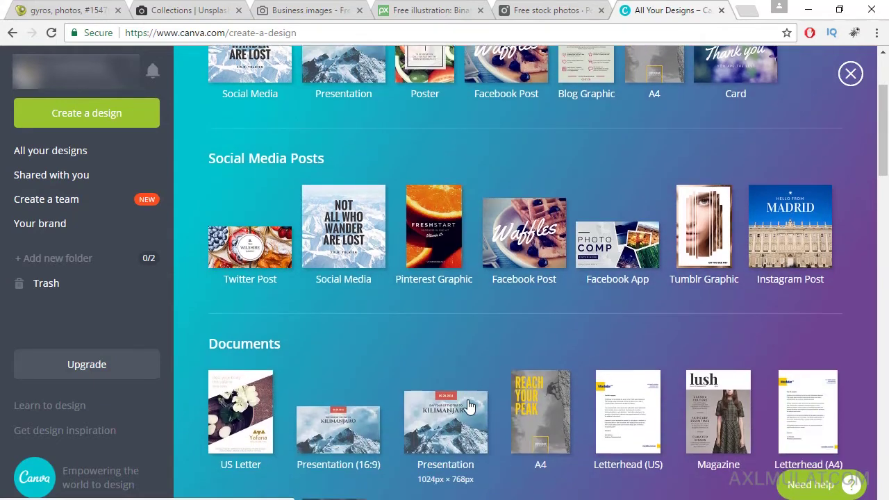
{"action": "scroll", "coordinate": [519, 379], "scroll_direction": "down", "scroll_amount": 2}
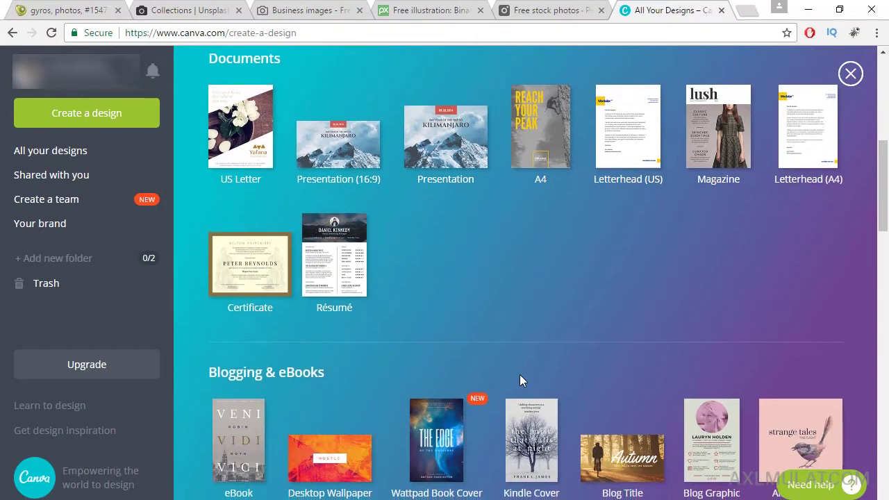
{"action": "scroll", "coordinate": [520, 380], "scroll_direction": "down", "scroll_amount": 2}
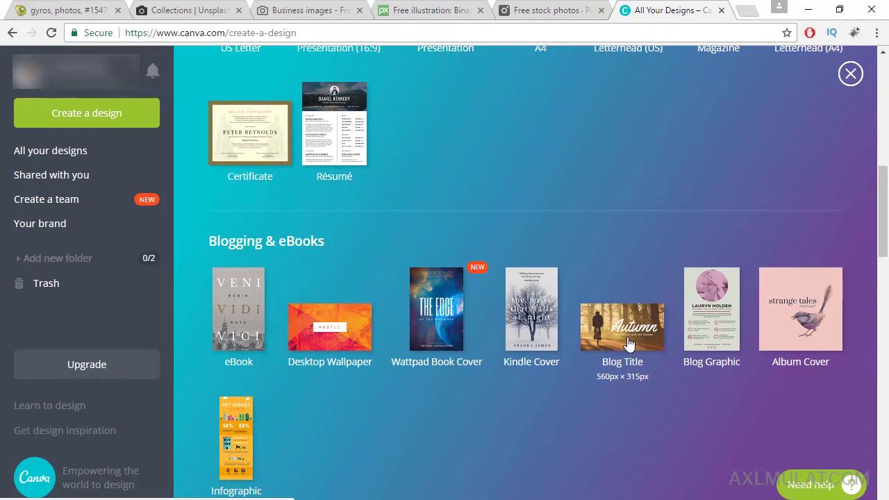
{"action": "scroll", "coordinate": [571, 410], "scroll_direction": "down", "scroll_amount": 1}
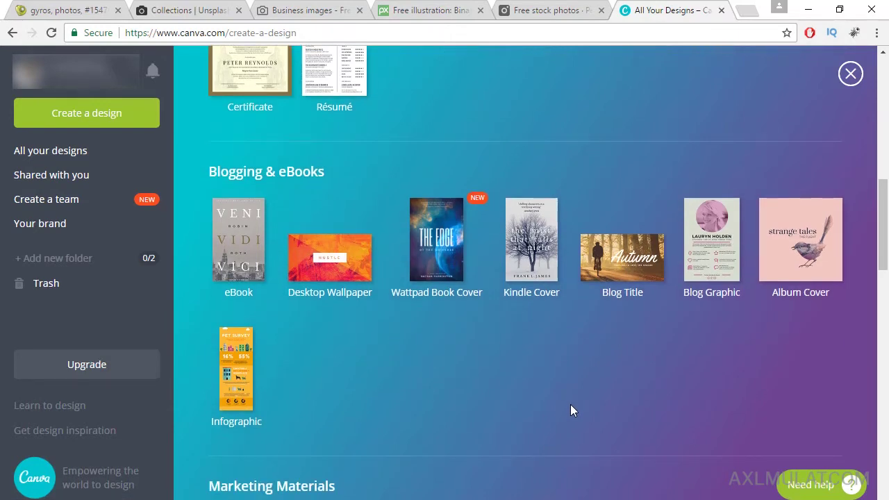
{"action": "scroll", "coordinate": [576, 406], "scroll_direction": "down", "scroll_amount": 7}
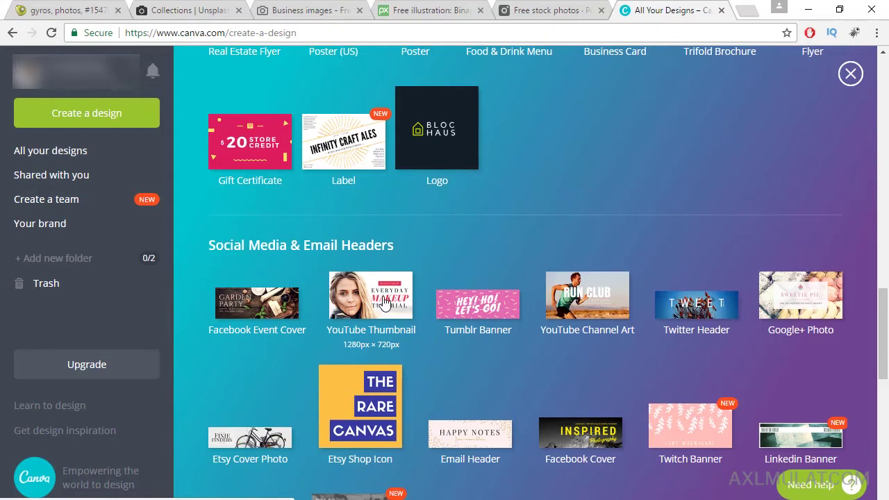
{"action": "scroll", "coordinate": [484, 319], "scroll_direction": "up", "scroll_amount": 2}
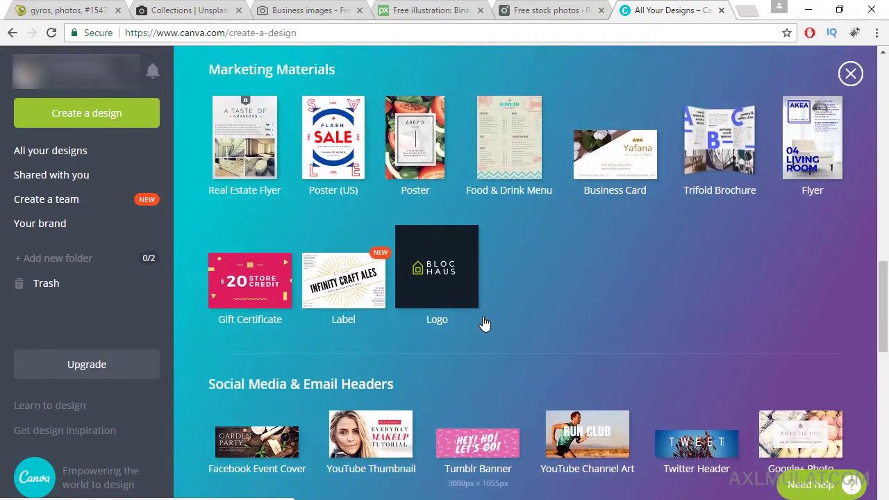
{"action": "scroll", "coordinate": [484, 318], "scroll_direction": "down", "scroll_amount": 2}
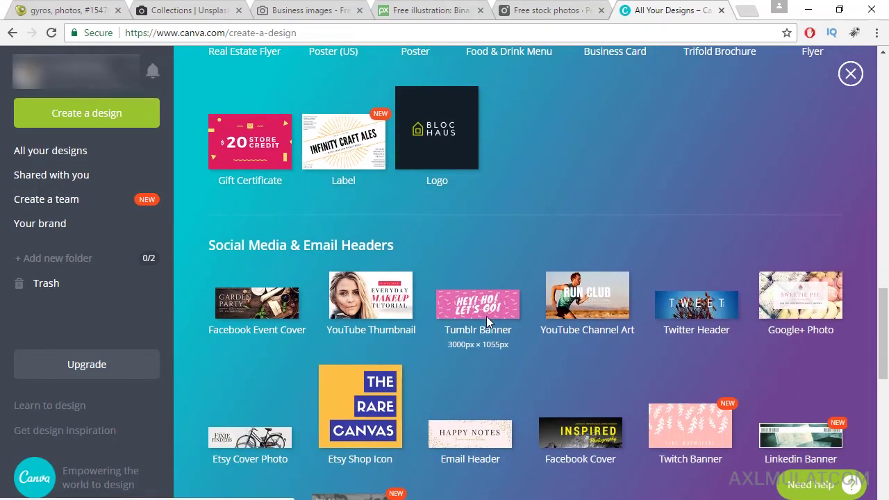
{"action": "left_click", "coordinate": [387, 315]}
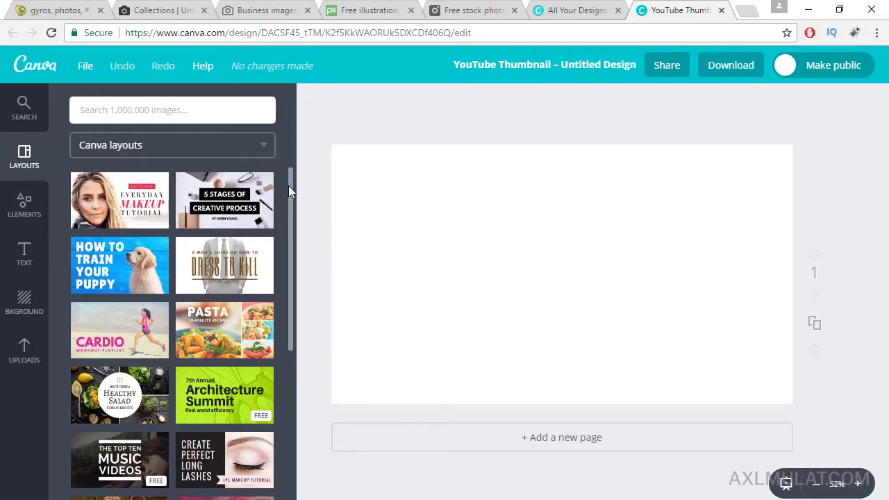
Try The Journey Outwards layout, then apply the free Budget Traveling layout to the page
{"action": "left_click_drag", "start_coordinate": [289, 186], "coordinate": [297, 266]}
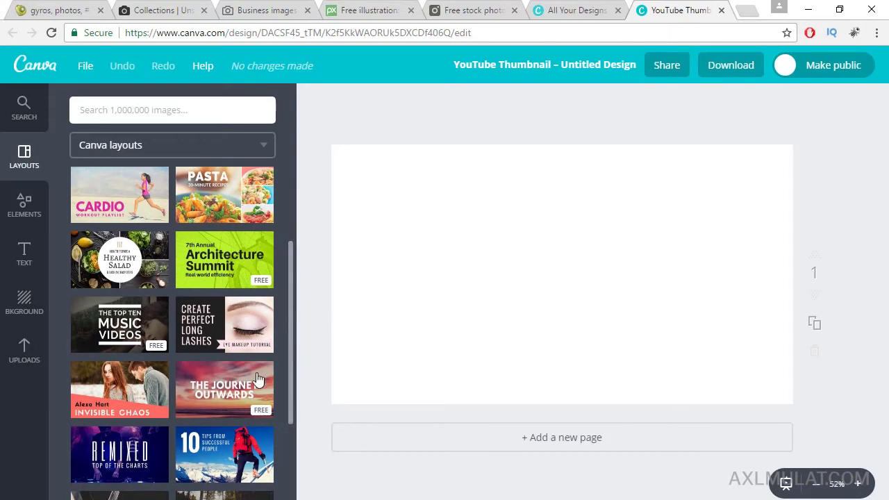
{"action": "mouse_move", "coordinate": [235, 393]}
{"action": "left_mouse_down"}
{"action": "mouse_move", "coordinate": [411, 343]}
{"action": "mouse_move", "coordinate": [519, 289]}
{"action": "mouse_move", "coordinate": [247, 385]}
{"action": "left_mouse_up"}
{"action": "scroll", "coordinate": [249, 321], "scroll_direction": "down", "scroll_amount": 3}
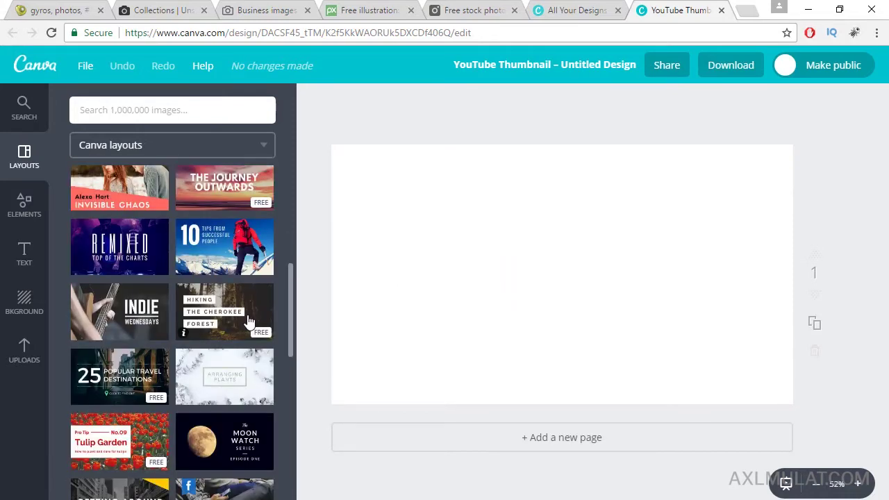
{"action": "scroll", "coordinate": [248, 321], "scroll_direction": "up", "scroll_amount": 2}
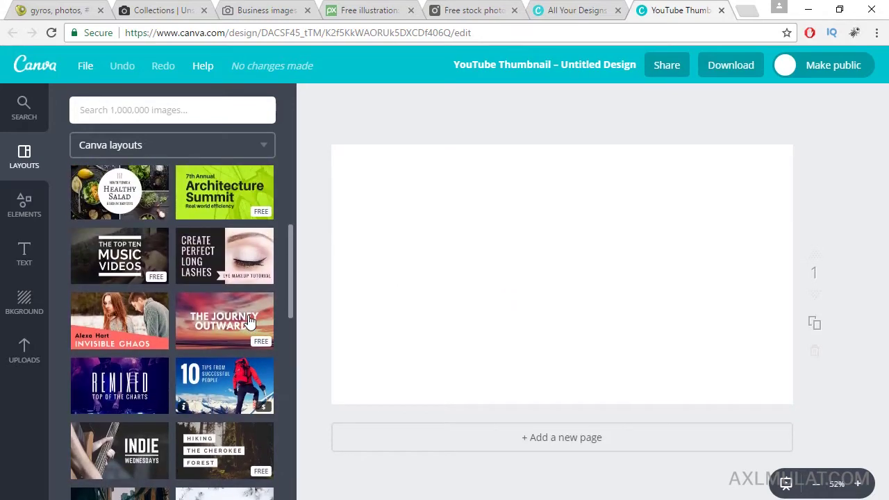
{"action": "scroll", "coordinate": [249, 321], "scroll_direction": "down", "scroll_amount": 2}
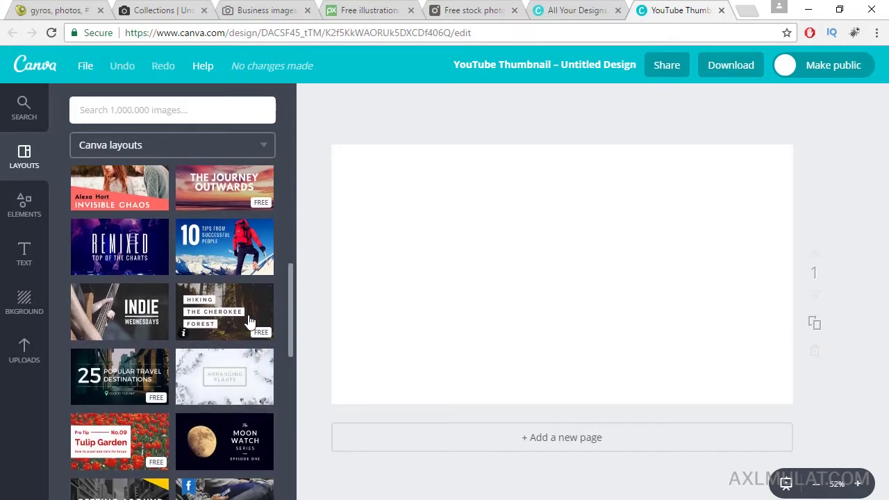
{"action": "scroll", "coordinate": [248, 321], "scroll_direction": "down", "scroll_amount": 3}
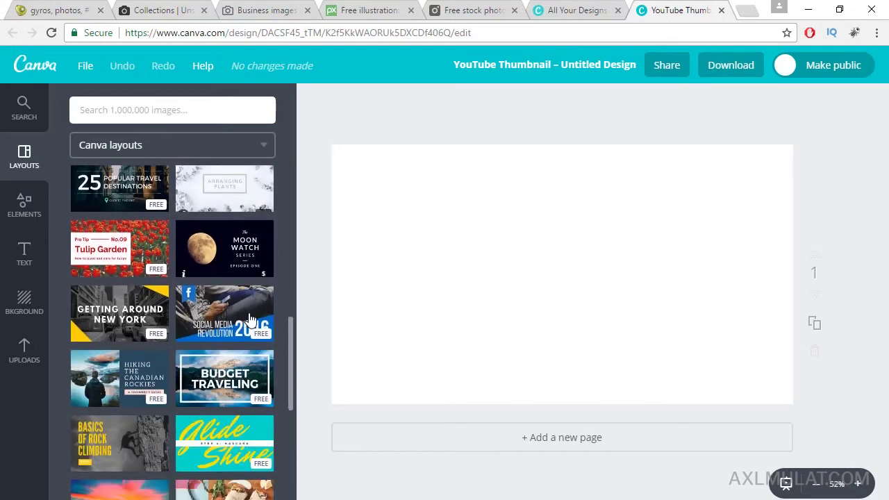
{"action": "left_click_drag", "start_coordinate": [244, 348], "coordinate": [577, 260]}
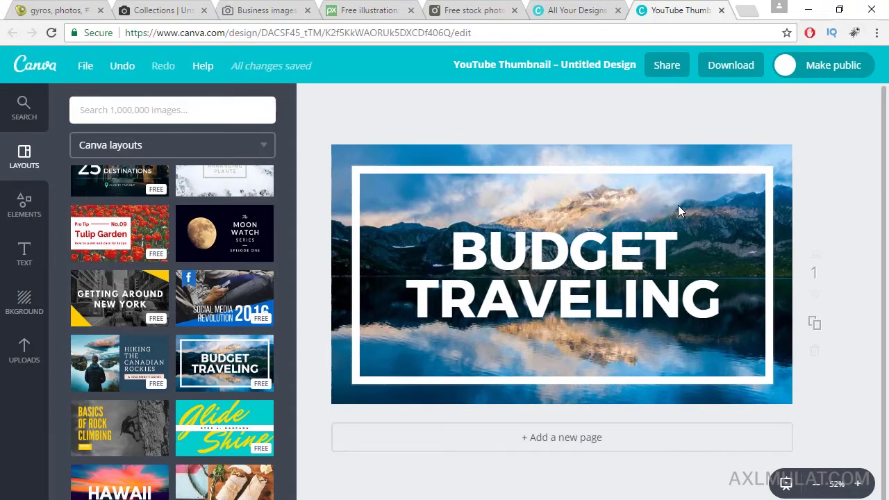
Delete the layout's white frame and mountain photo, then show the uploaded images
{"action": "left_click", "coordinate": [678, 205]}
{"action": "key", "text": "Delete"}
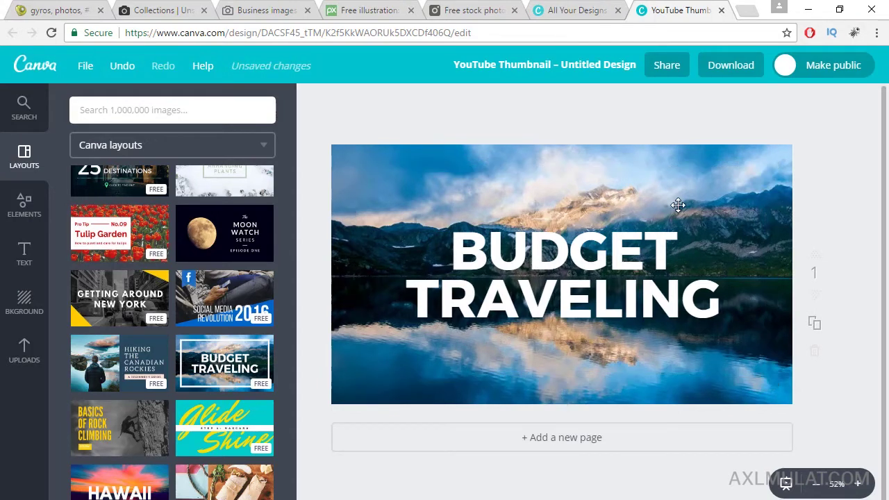
{"action": "left_click", "coordinate": [678, 205]}
{"action": "key", "text": "Delete"}
{"action": "key", "text": "Delete"}
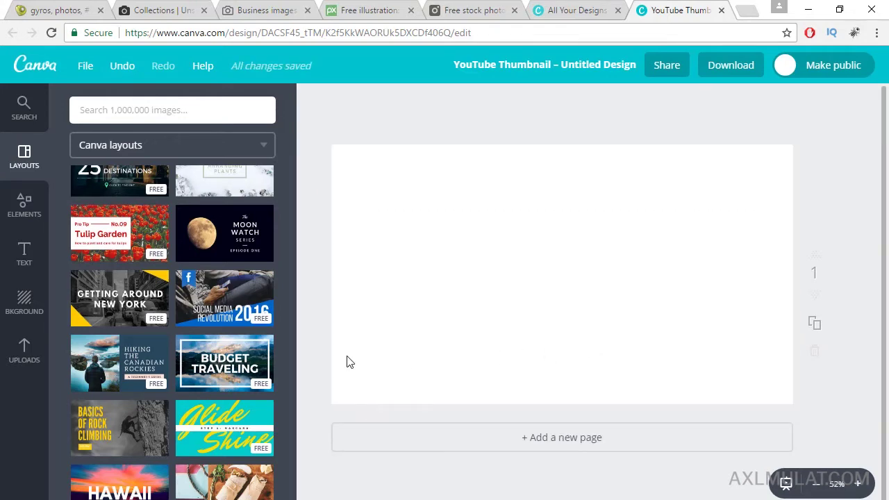
{"action": "left_click", "coordinate": [38, 359]}
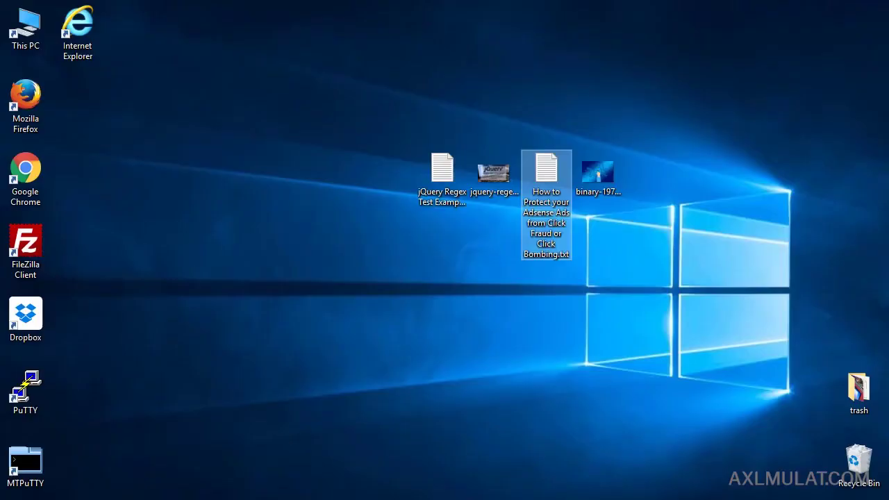
Upload binary-1979478_1280.jpg from the desktop and place it on the thumbnail page
{"action": "left_click_drag", "start_coordinate": [592, 170], "coordinate": [159, 263]}
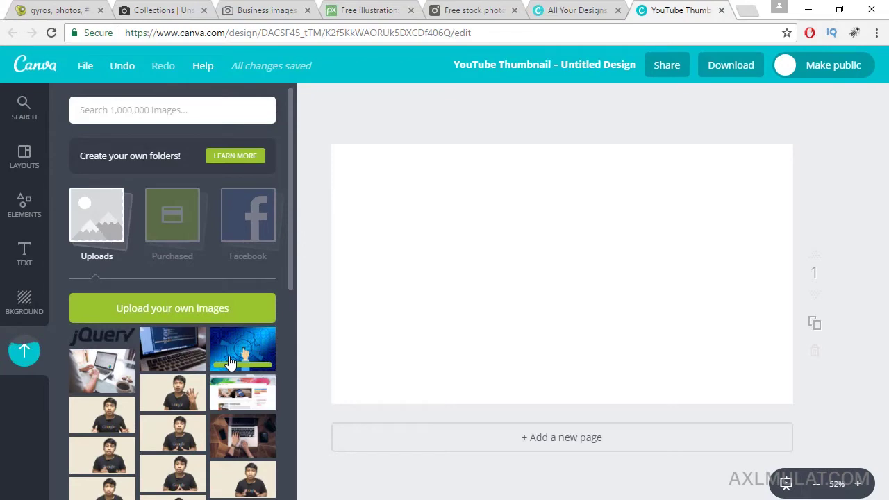
{"action": "left_click_drag", "start_coordinate": [243, 354], "coordinate": [452, 309]}
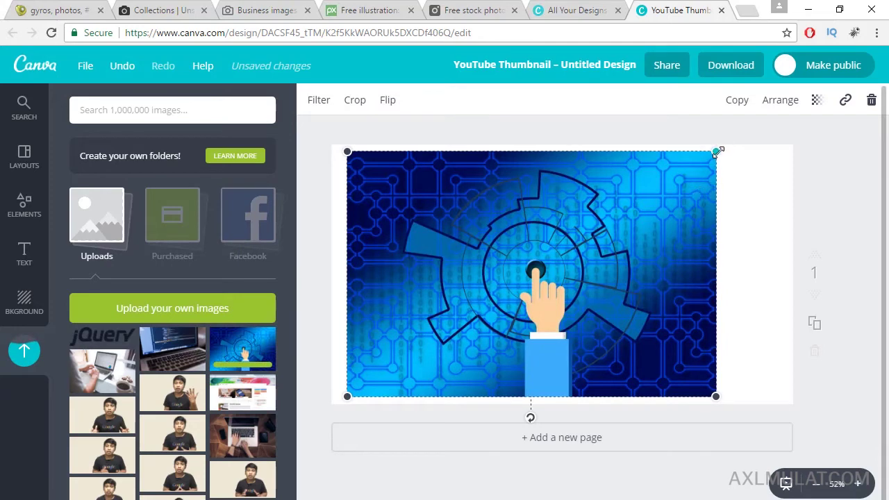
Stretch the circuit image left, right and up until it covers the whole page
{"action": "left_click_drag", "start_coordinate": [720, 160], "coordinate": [789, 145]}
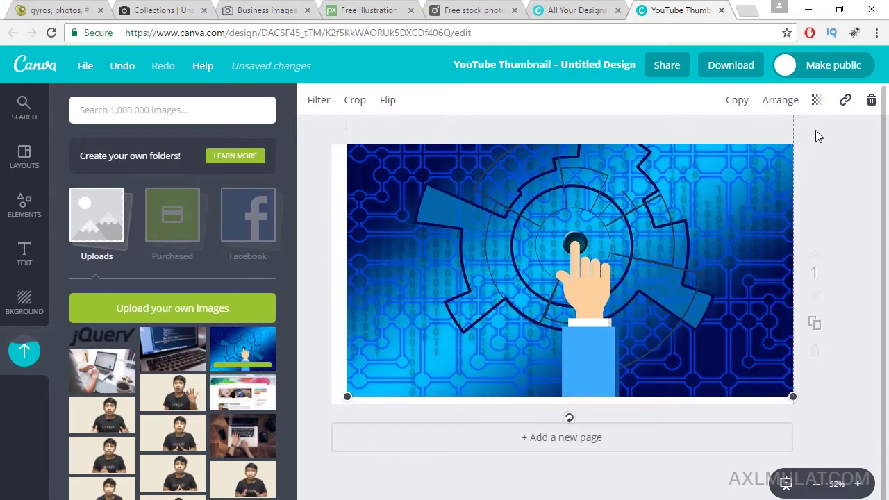
{"action": "left_click_drag", "start_coordinate": [748, 167], "coordinate": [748, 196]}
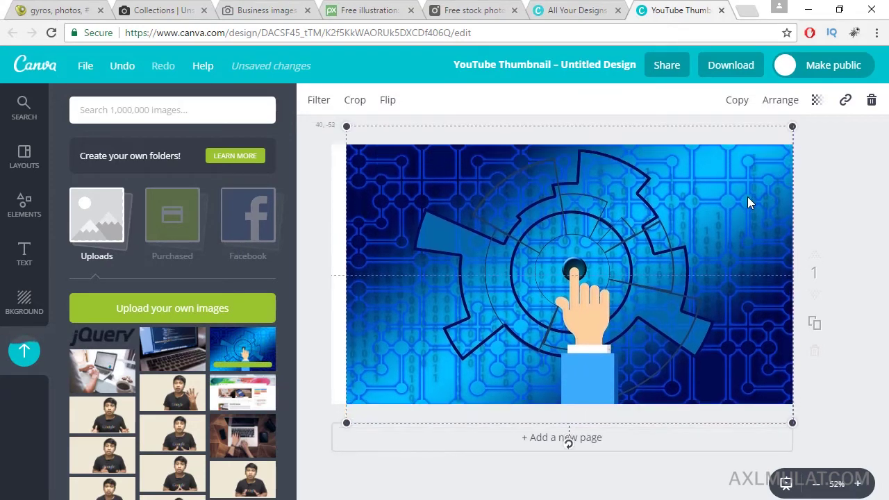
{"action": "mouse_move", "coordinate": [341, 124]}
{"action": "left_mouse_down"}
{"action": "mouse_move", "coordinate": [312, 113]}
{"action": "mouse_move", "coordinate": [329, 120]}
{"action": "left_mouse_up"}
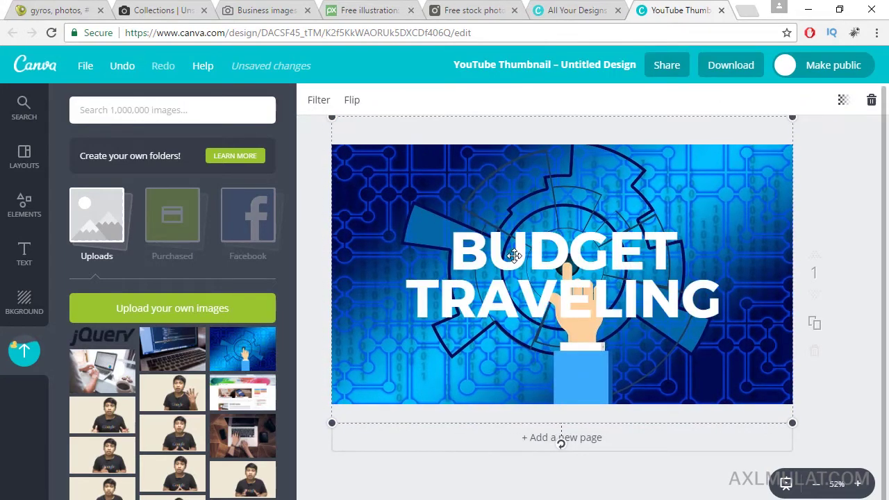
{"action": "key", "text": "Escape"}
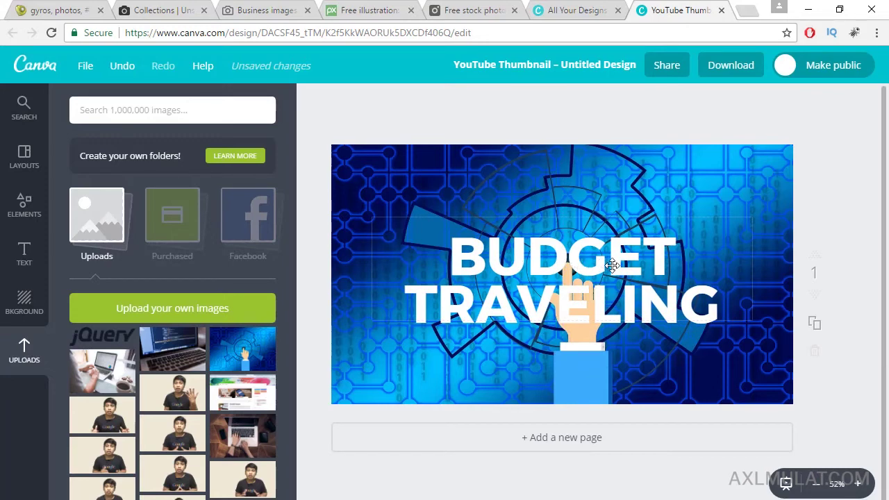
Delete the BUDGET TRAVELING heading and shift the circuit image lower on the page
{"action": "left_click", "coordinate": [611, 264]}
{"action": "key", "text": "Delete"}
{"action": "key", "text": "Delete"}
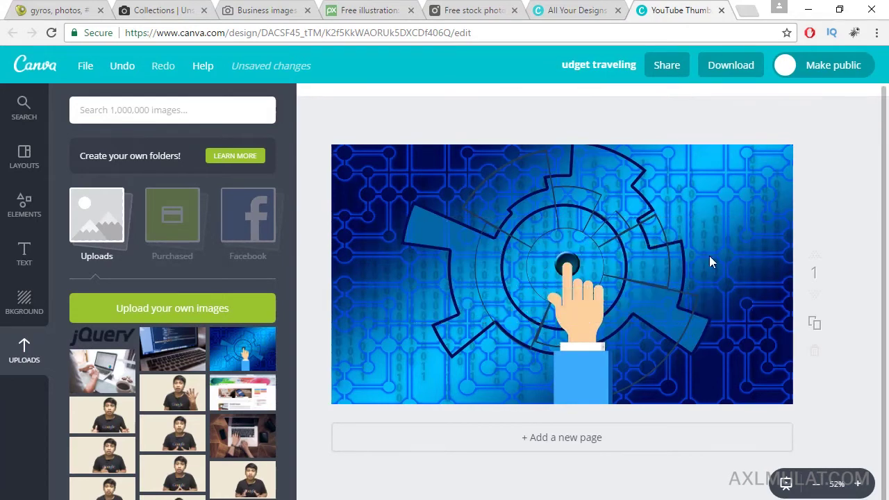
{"action": "left_click_drag", "start_coordinate": [650, 248], "coordinate": [671, 274]}
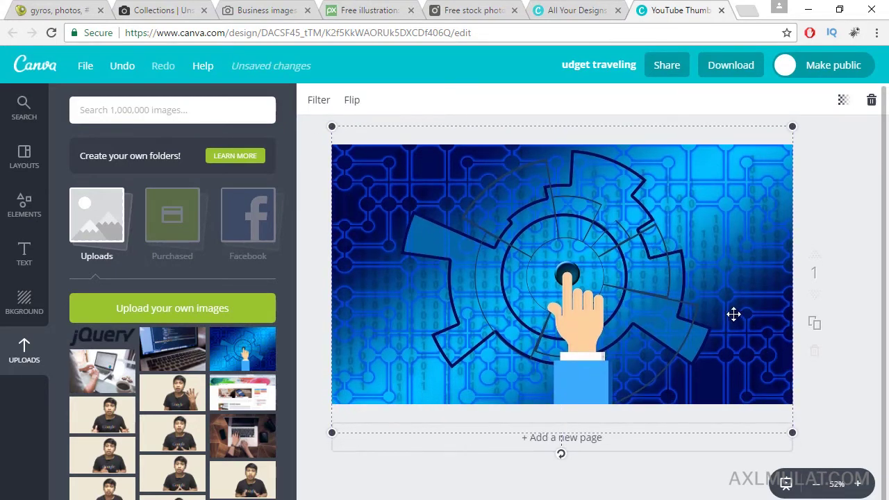
{"action": "left_click_drag", "start_coordinate": [733, 314], "coordinate": [772, 277]}
{"action": "left_click", "coordinate": [832, 236]}
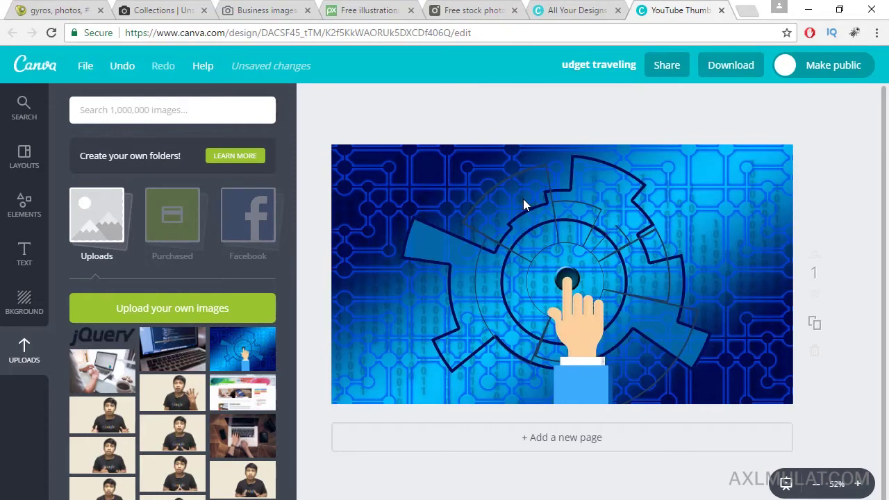
Add a white square from Elements > Shapes, shrink it and move it above the hand
{"action": "left_click", "coordinate": [25, 209]}
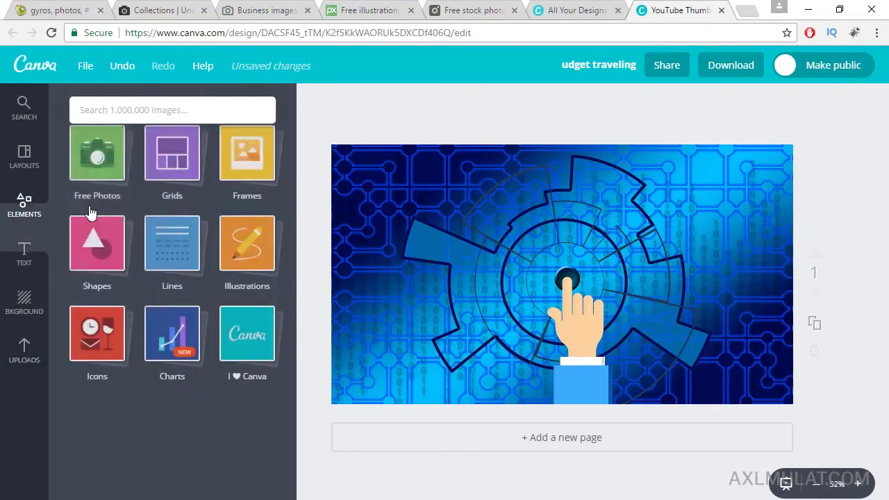
{"action": "left_click", "coordinate": [103, 276]}
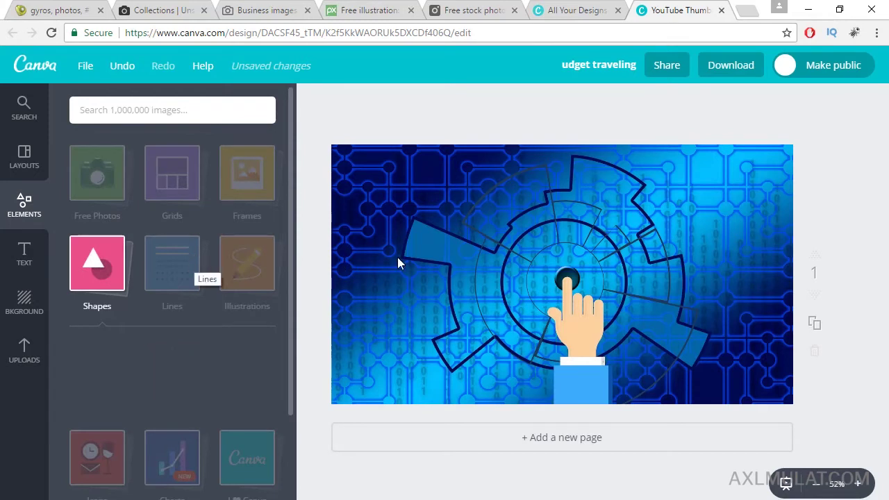
{"action": "scroll", "coordinate": [250, 323], "scroll_direction": "down", "scroll_amount": 3}
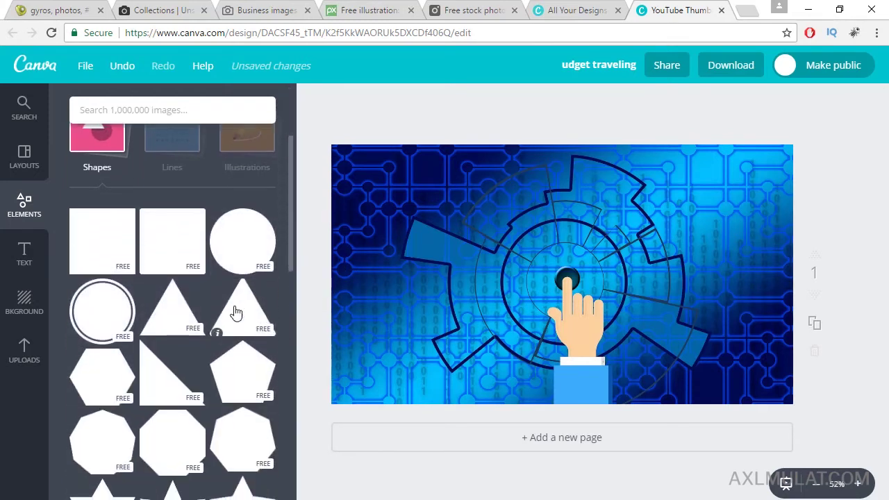
{"action": "left_click_drag", "start_coordinate": [183, 289], "coordinate": [575, 288]}
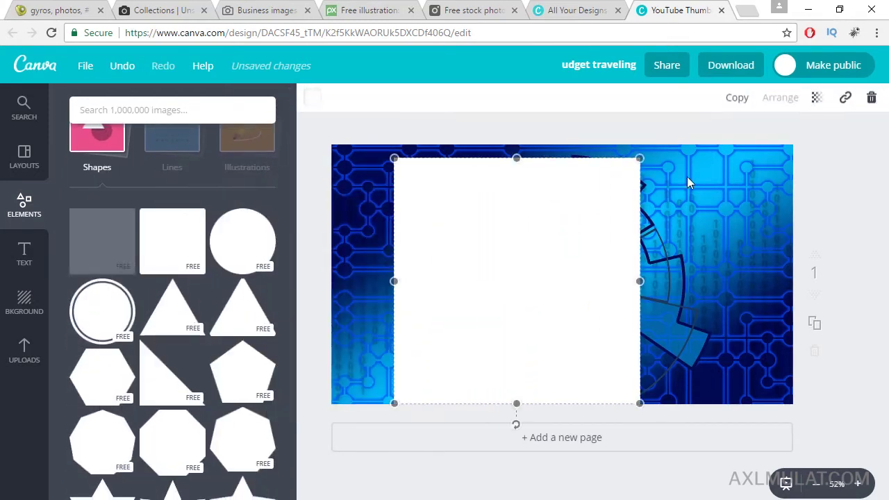
{"action": "left_click_drag", "start_coordinate": [634, 167], "coordinate": [558, 240]}
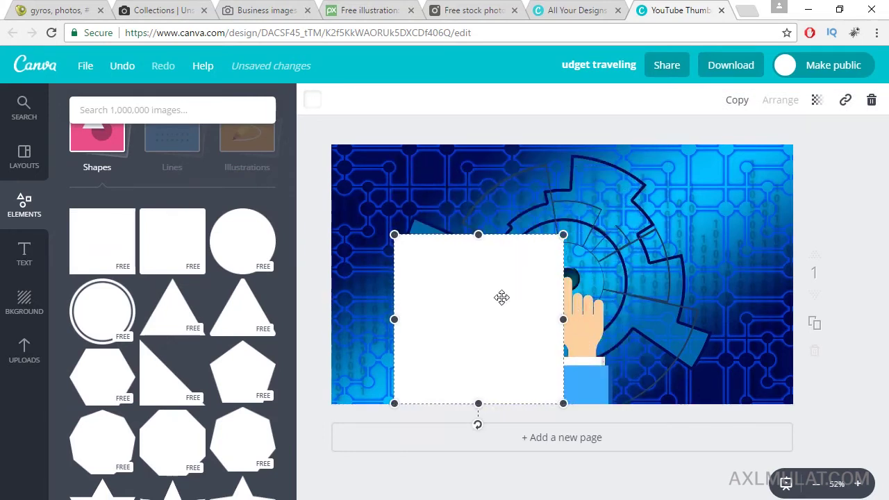
{"action": "left_click_drag", "start_coordinate": [502, 298], "coordinate": [516, 256]}
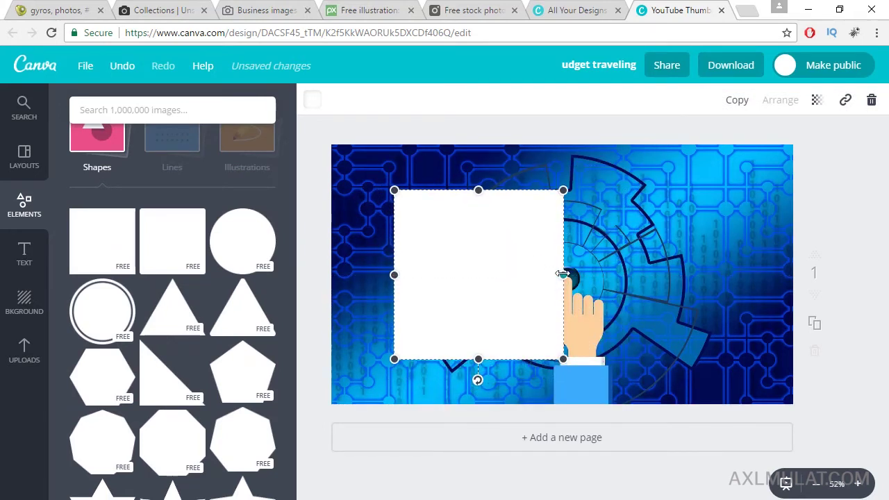
Stretch the square into a wide horizontally centred rectangle and drop an 'Add subheading' box on it
{"action": "left_click_drag", "start_coordinate": [563, 275], "coordinate": [728, 278]}
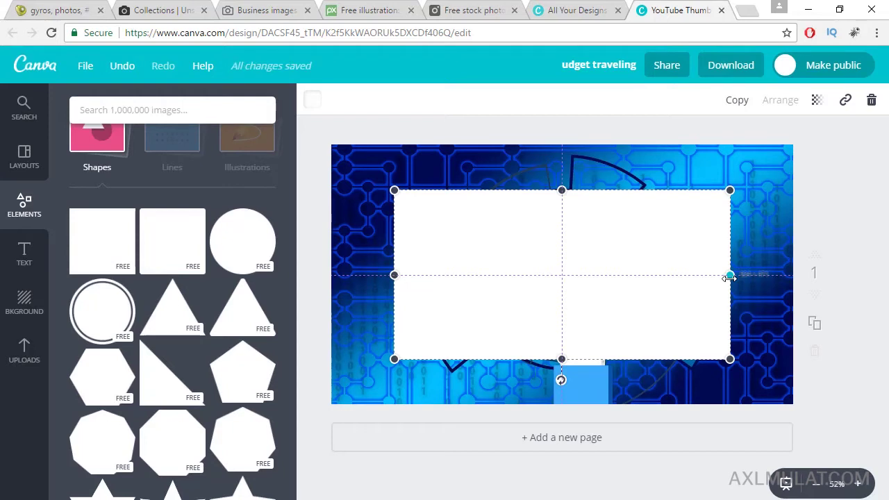
{"action": "mouse_move", "coordinate": [646, 278]}
{"action": "left_mouse_down"}
{"action": "mouse_move", "coordinate": [639, 280]}
{"action": "mouse_move", "coordinate": [641, 267]}
{"action": "left_mouse_up"}
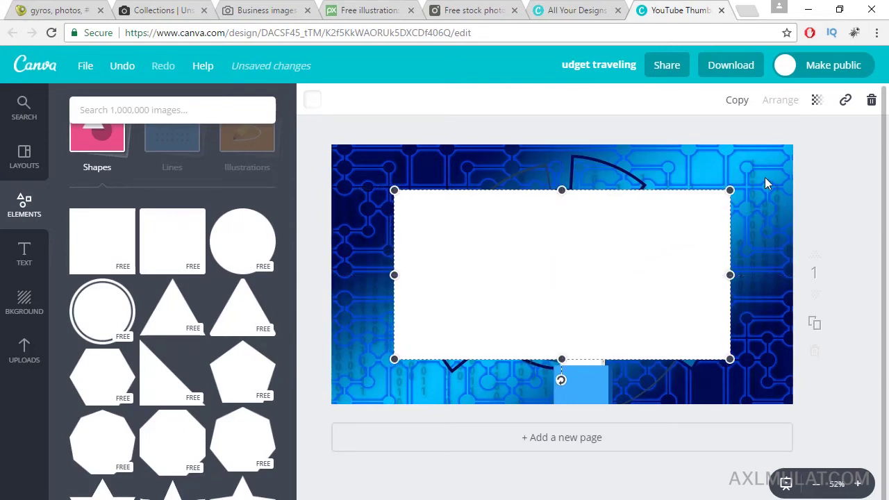
{"action": "left_click", "coordinate": [797, 186]}
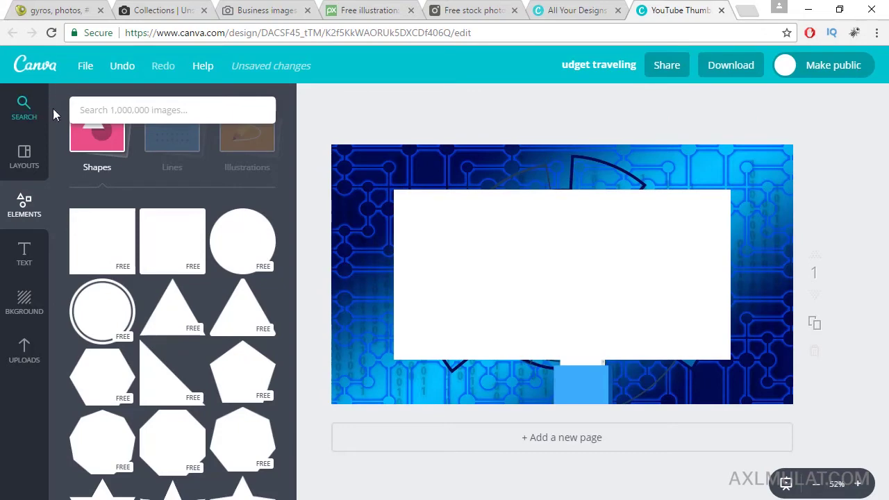
{"action": "left_click", "coordinate": [29, 250]}
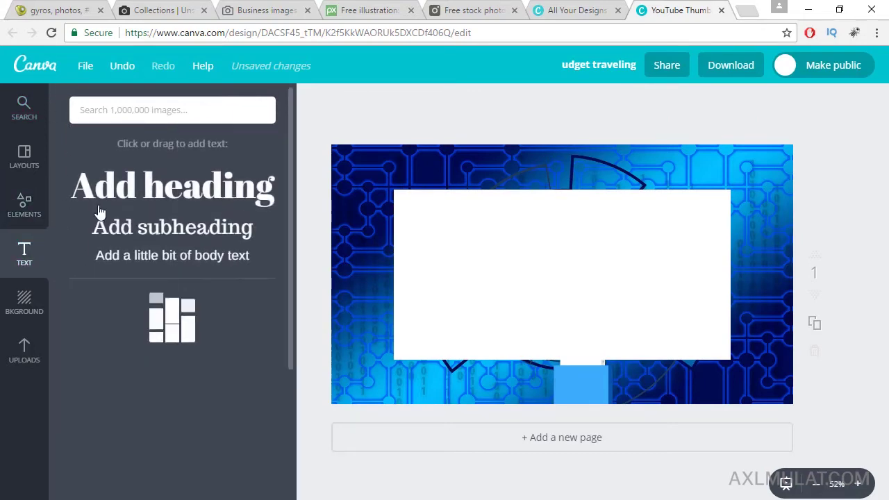
{"action": "left_click_drag", "start_coordinate": [157, 227], "coordinate": [563, 273]}
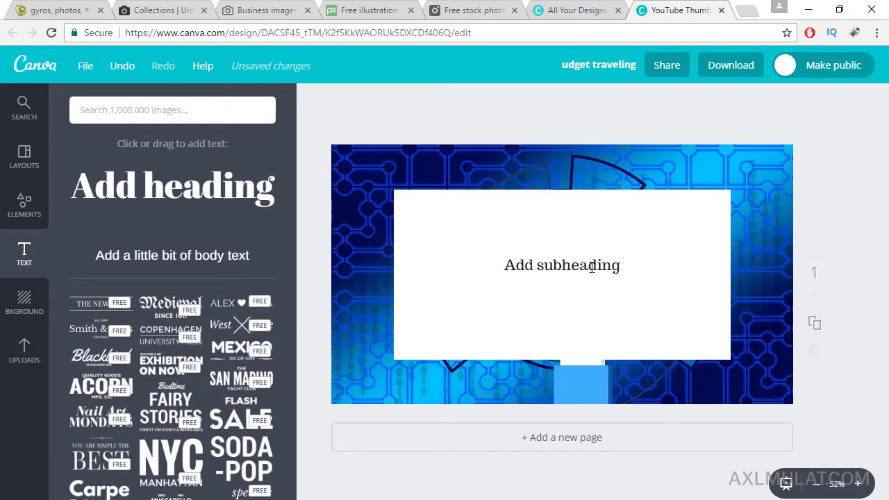
Move the subheading text box up near the top of the white panel
{"action": "left_click", "coordinate": [650, 234]}
{"action": "left_click", "coordinate": [598, 257]}
{"action": "left_click", "coordinate": [596, 255]}
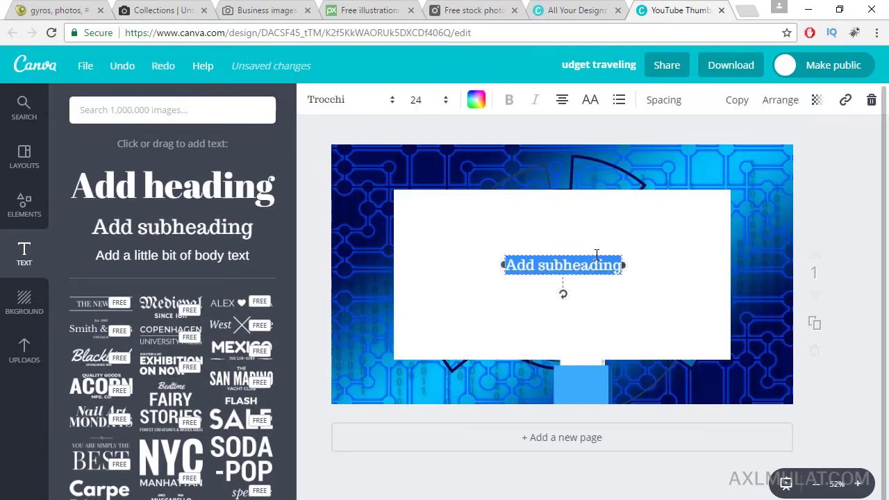
{"action": "left_click_drag", "start_coordinate": [584, 277], "coordinate": [582, 230]}
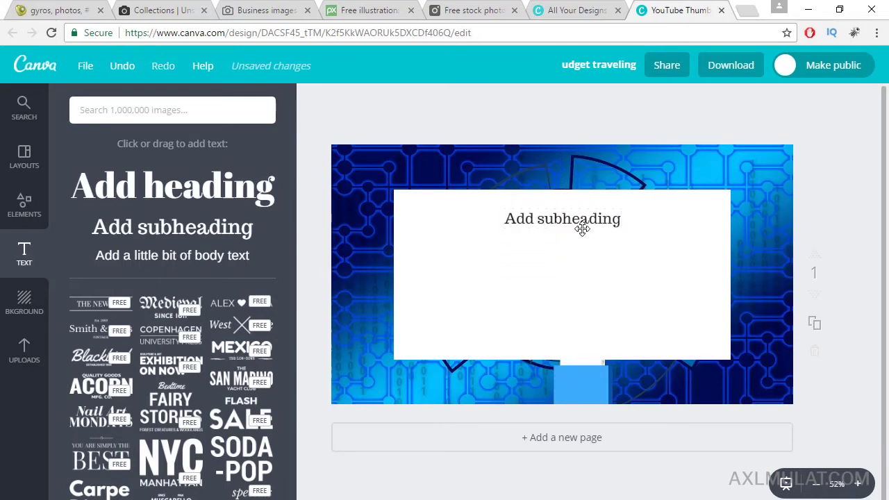
Replace the placeholder with the title 'How to Protect your Adsense Ads from Click Fraud'
{"action": "double_click", "coordinate": [582, 230]}
{"action": "type", "text": "How to Protect your Adsense Ads from Click Fraud or Click Bombing"}
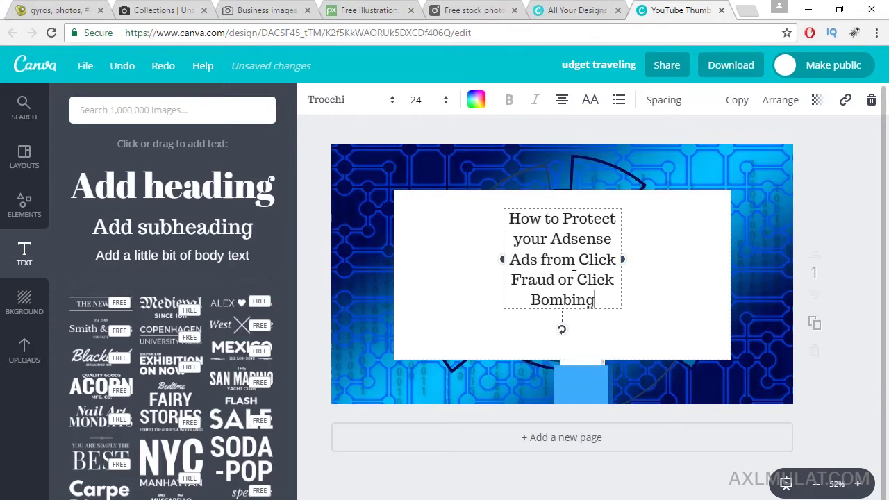
{"action": "left_click_drag", "start_coordinate": [562, 278], "coordinate": [599, 298]}
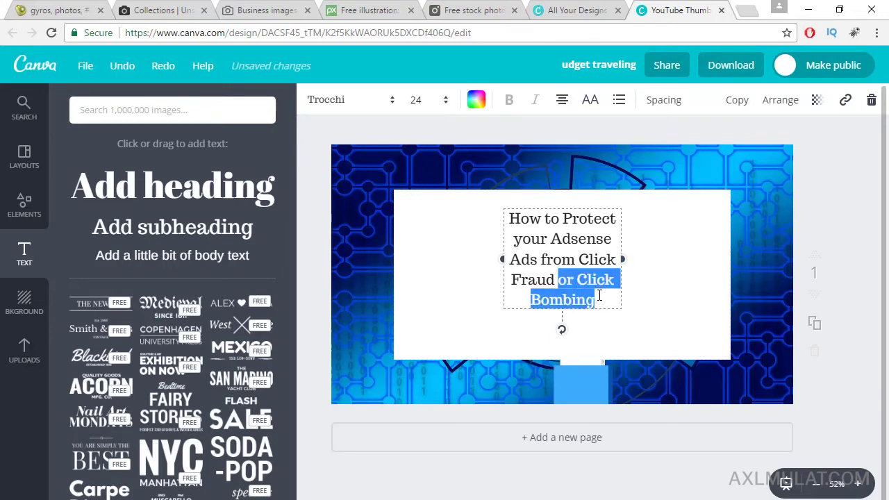
{"action": "key", "text": "BackSpace"}
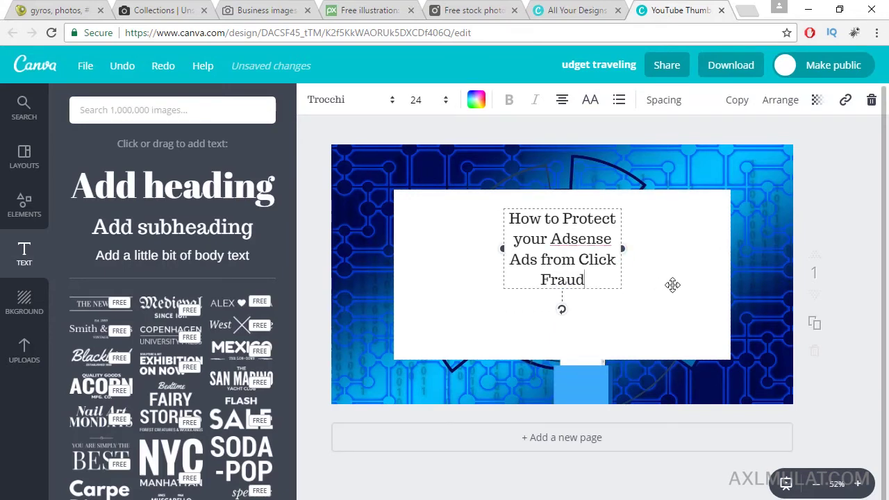
{"action": "left_click", "coordinate": [671, 285]}
{"action": "left_click", "coordinate": [567, 253]}
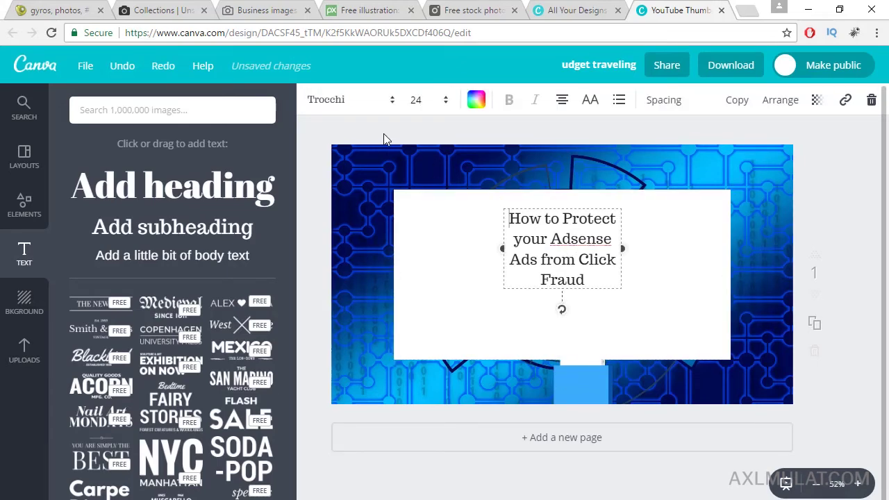
Change the title font to Roboto and its size to 42
{"action": "left_click", "coordinate": [393, 100]}
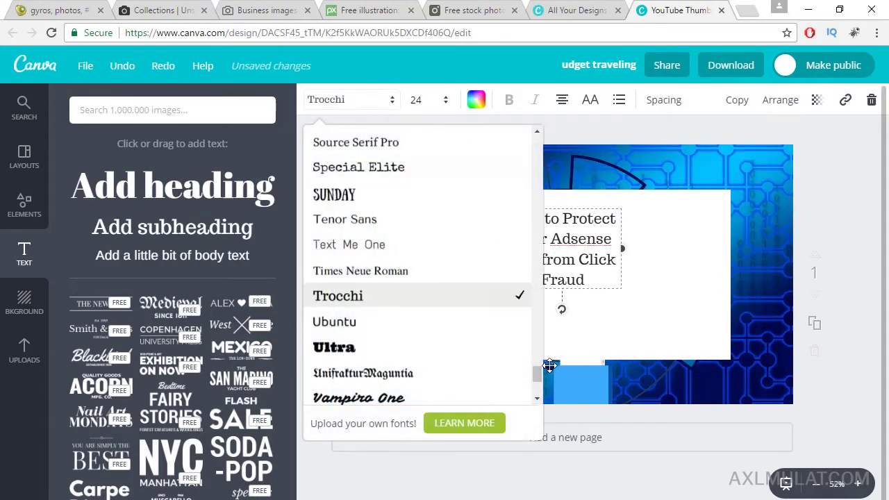
{"action": "left_click_drag", "start_coordinate": [537, 377], "coordinate": [533, 145]}
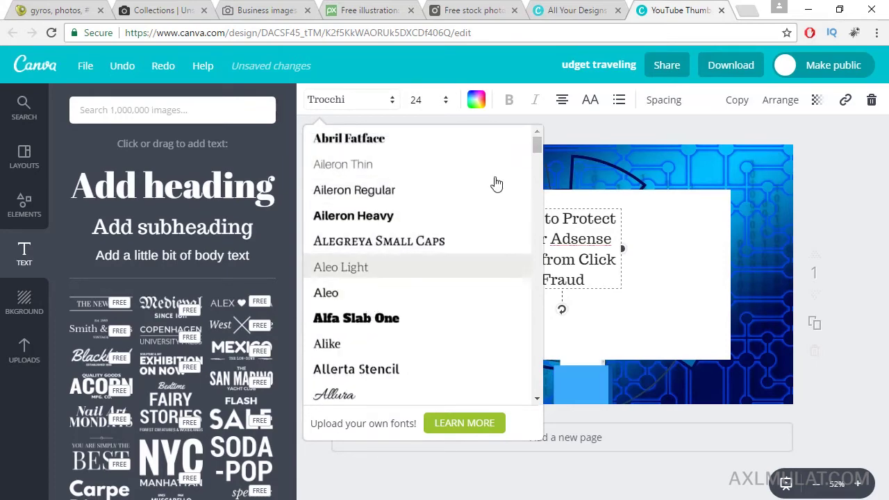
{"action": "left_click_drag", "start_coordinate": [536, 143], "coordinate": [537, 337]}
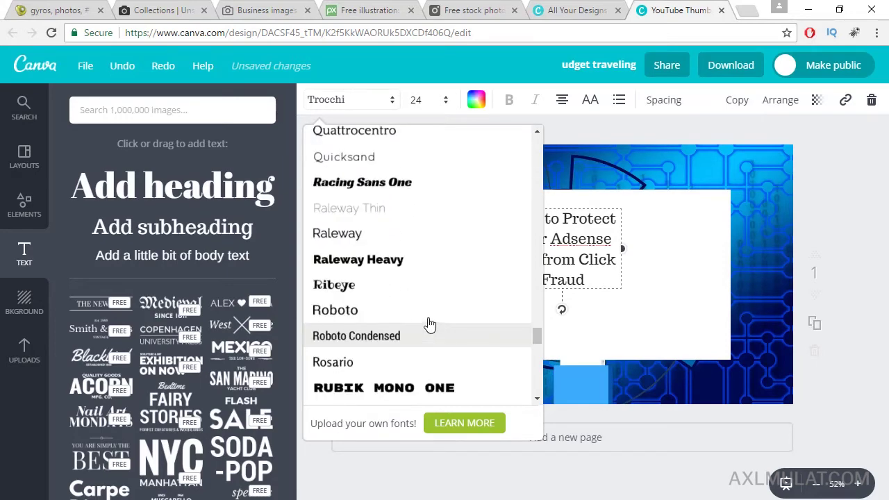
{"action": "left_click", "coordinate": [418, 314]}
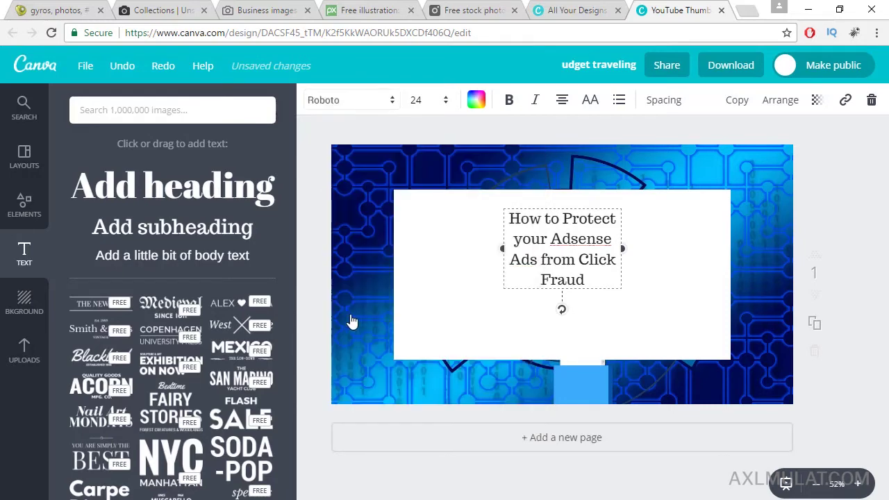
{"action": "triple_click", "coordinate": [584, 254]}
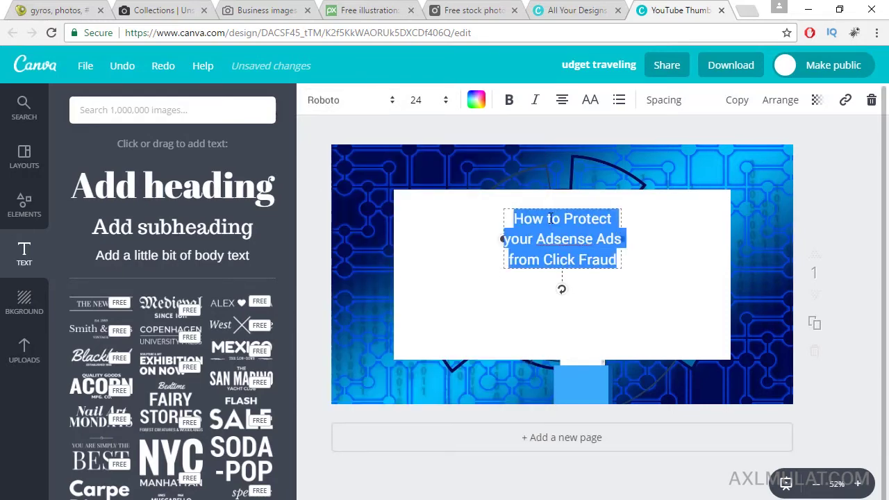
{"action": "left_click", "coordinate": [445, 103]}
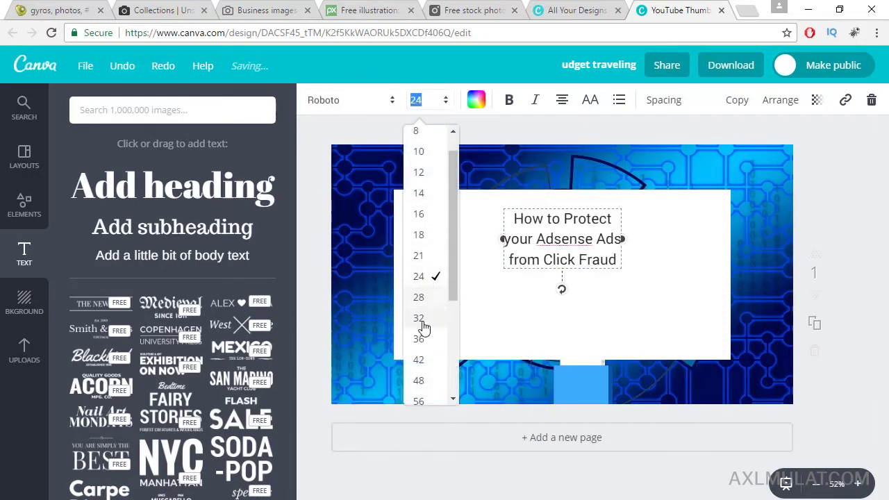
{"action": "left_click", "coordinate": [420, 359]}
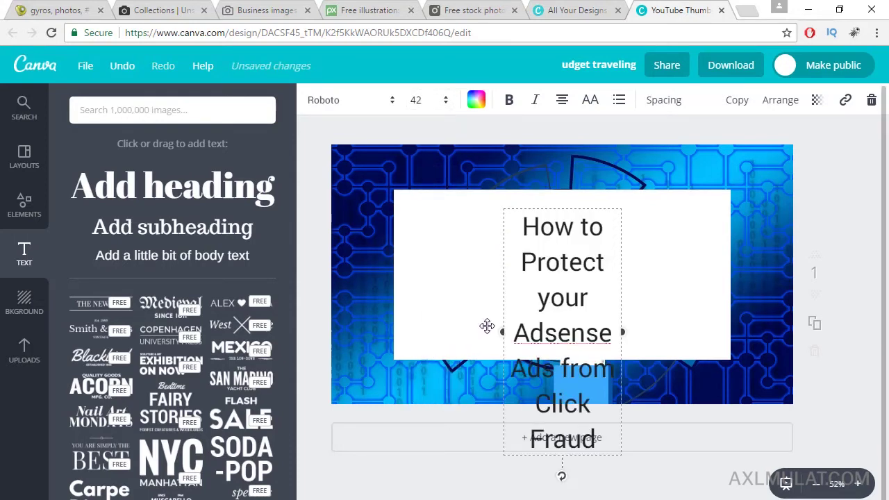
Make the title uppercase, widen its box to four lines and centre it on the panel
{"action": "left_click", "coordinate": [590, 100]}
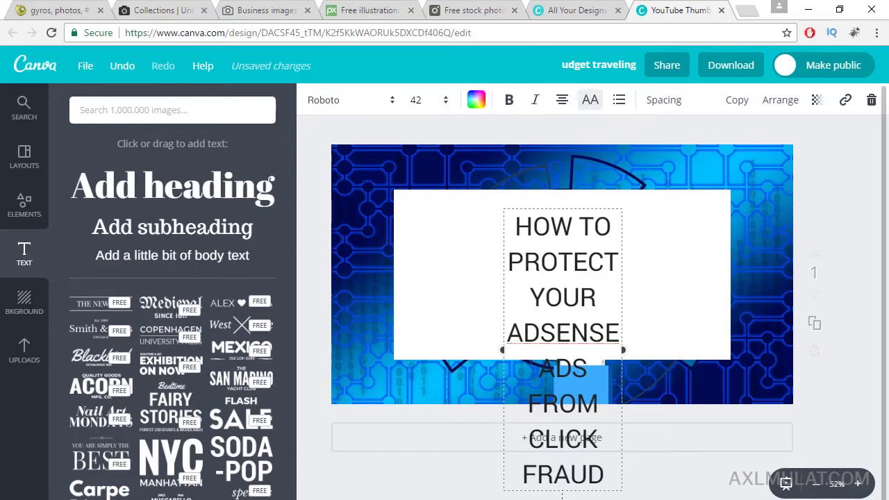
{"action": "left_click_drag", "start_coordinate": [623, 350], "coordinate": [734, 347]}
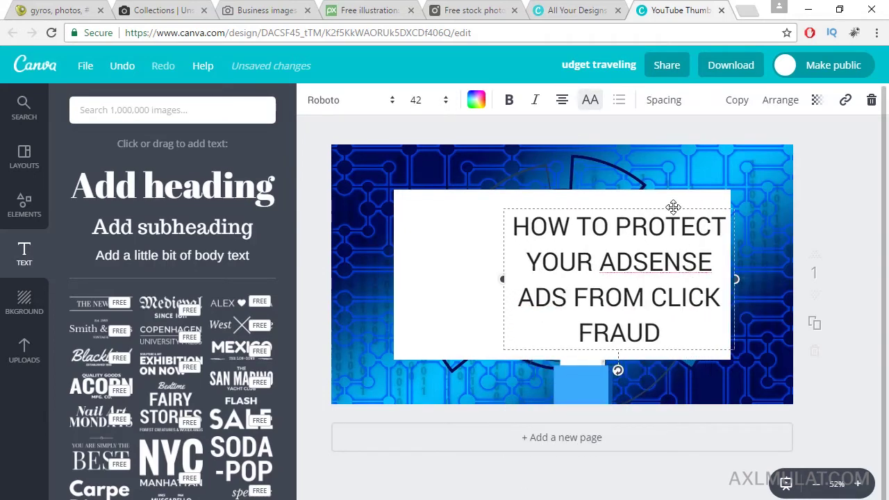
{"action": "left_click_drag", "start_coordinate": [673, 206], "coordinate": [613, 201]}
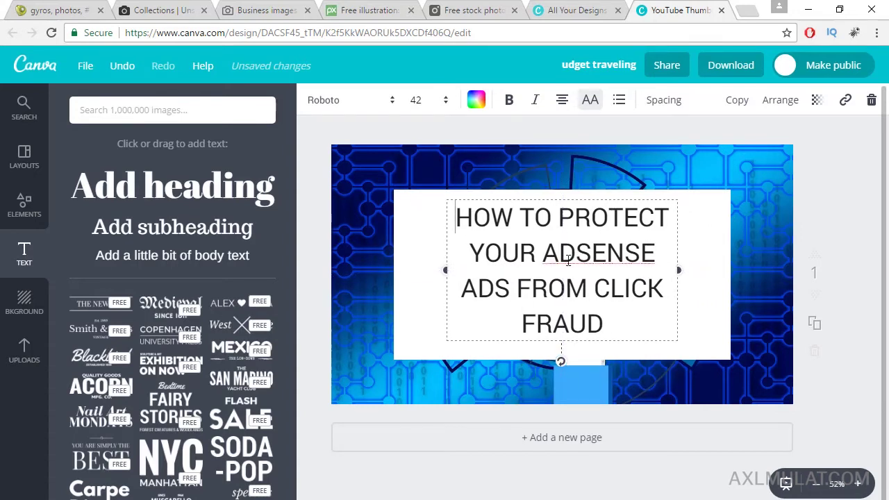
{"action": "left_click_drag", "start_coordinate": [542, 253], "coordinate": [641, 254]}
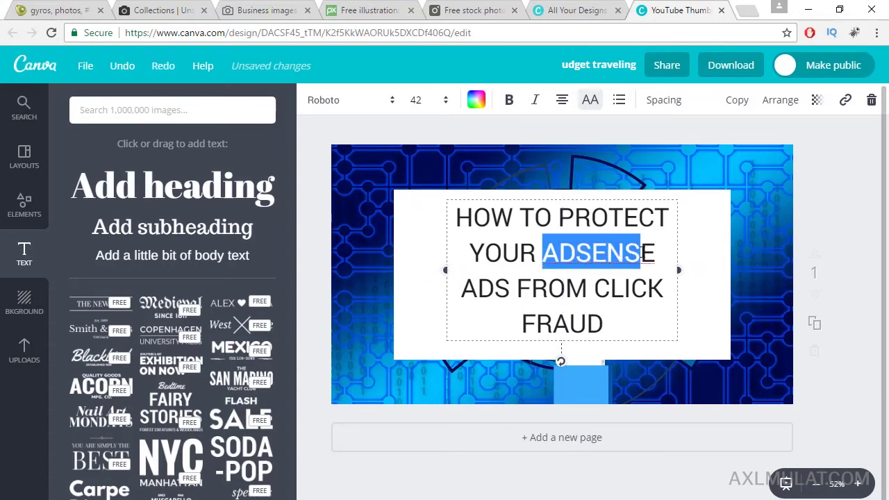
{"action": "left_click", "coordinate": [647, 323]}
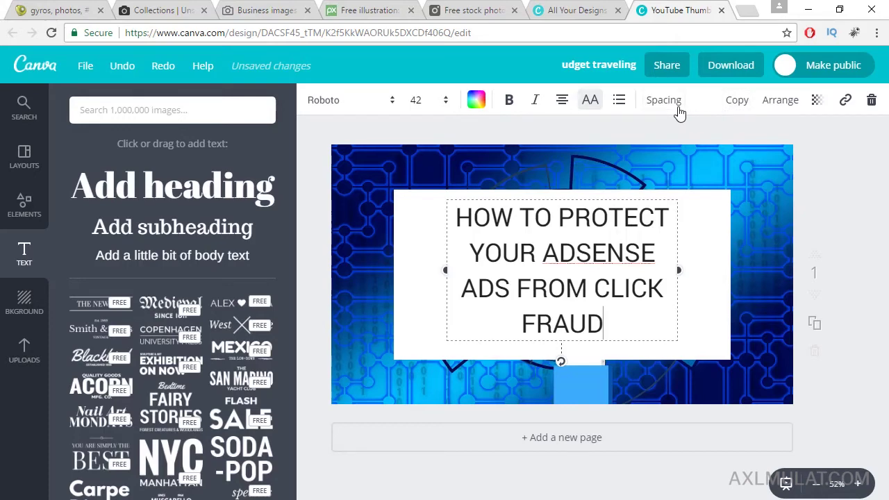
Duplicate the title text box and arrange the copies on the white panel
{"action": "left_click", "coordinate": [738, 101]}
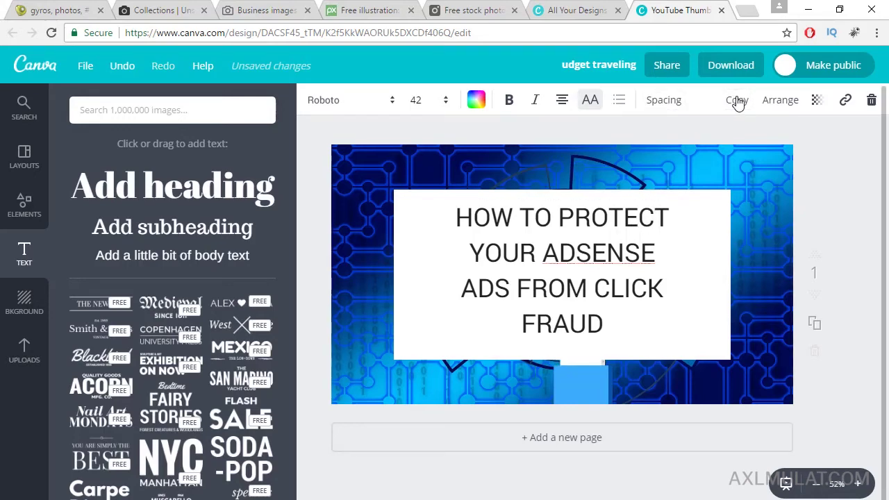
{"action": "left_click", "coordinate": [738, 101]}
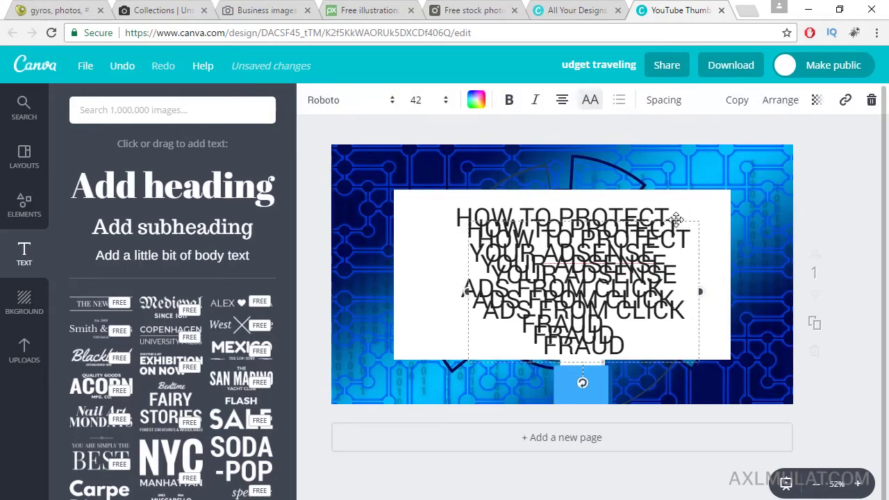
{"action": "left_click_drag", "start_coordinate": [694, 242], "coordinate": [750, 298]}
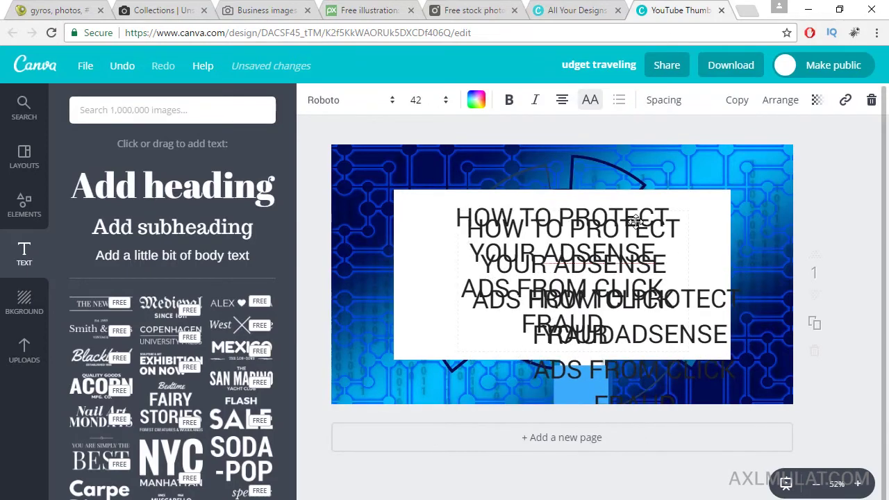
{"action": "left_click", "coordinate": [644, 211]}
{"action": "left_click_drag", "start_coordinate": [644, 210], "coordinate": [501, 225]}
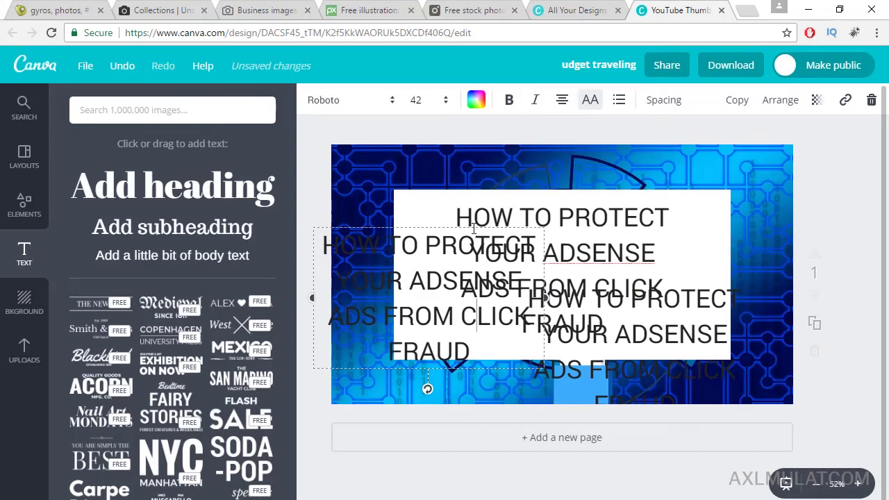
{"action": "left_click_drag", "start_coordinate": [473, 226], "coordinate": [501, 203]}
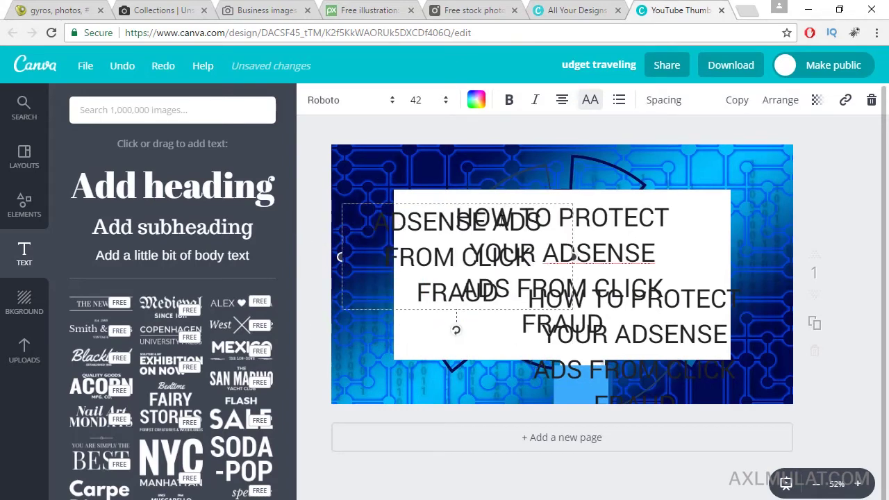
Delete FROM CLICK FRAUD from a copy so it reads ADSENSE ADS, and nudge it right
{"action": "left_click_drag", "start_coordinate": [385, 257], "coordinate": [455, 326]}
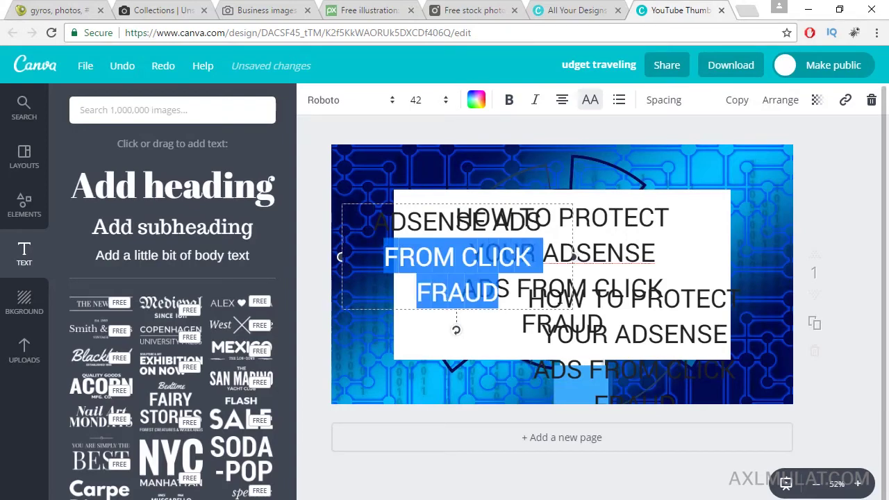
{"action": "key", "text": "BackSpace"}
{"action": "key", "text": "BackSpace"}
{"action": "left_click_drag", "start_coordinate": [542, 202], "coordinate": [371, 349]}
Trim the original title to HOW TO PROTECT YOUR, widen it onto one line and centre it
{"action": "left_click", "coordinate": [538, 261]}
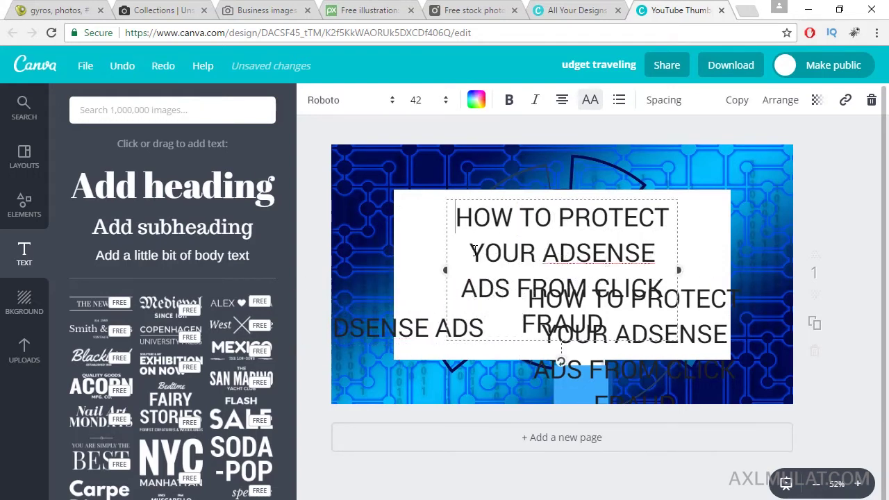
{"action": "left_click_drag", "start_coordinate": [472, 251], "coordinate": [664, 349]}
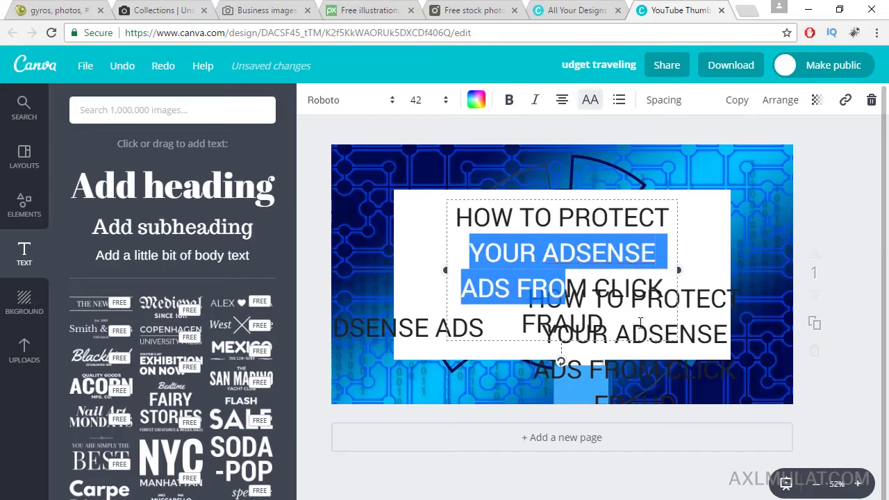
{"action": "left_click_drag", "start_coordinate": [550, 255], "coordinate": [656, 335]}
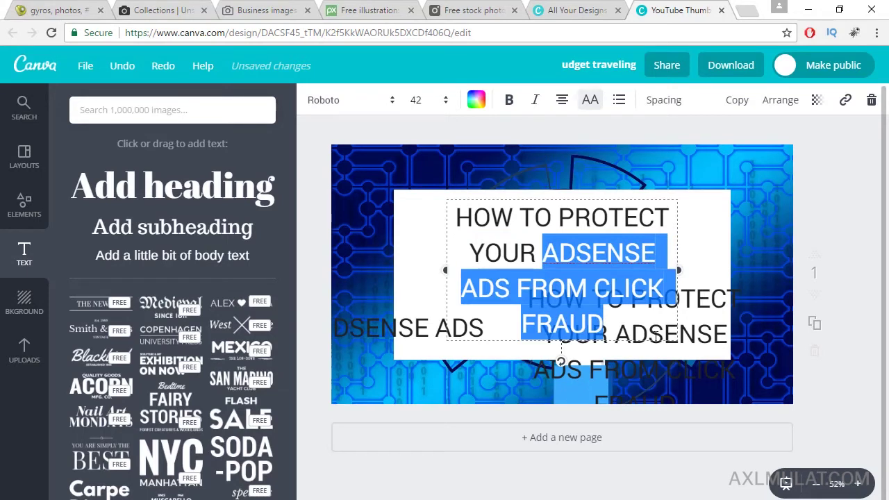
{"action": "key", "text": "BackSpace"}
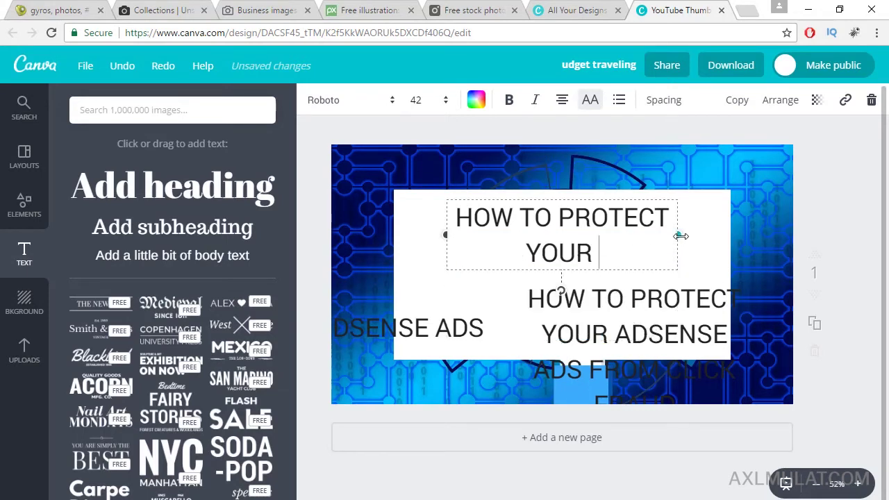
{"action": "left_click_drag", "start_coordinate": [681, 236], "coordinate": [742, 233]}
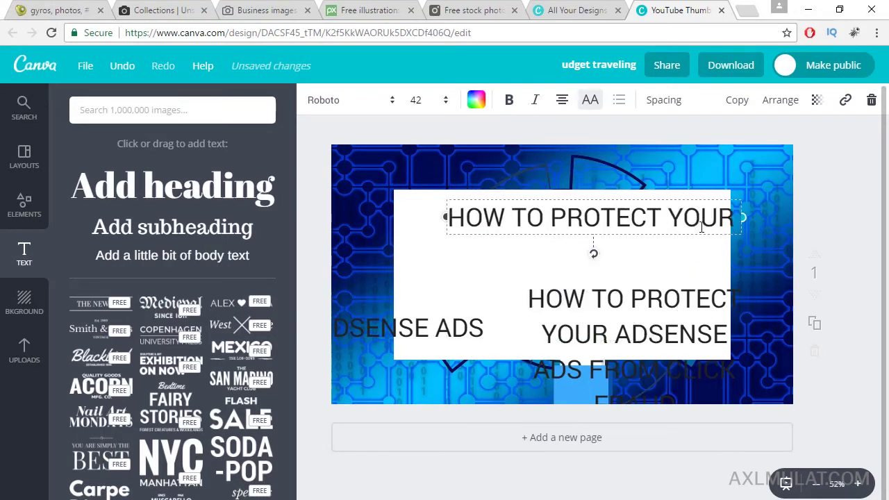
{"action": "mouse_move", "coordinate": [657, 196]}
{"action": "left_mouse_down"}
{"action": "mouse_move", "coordinate": [647, 194]}
{"action": "mouse_move", "coordinate": [652, 203]}
{"action": "left_mouse_up"}
{"action": "left_click", "coordinate": [431, 311]}
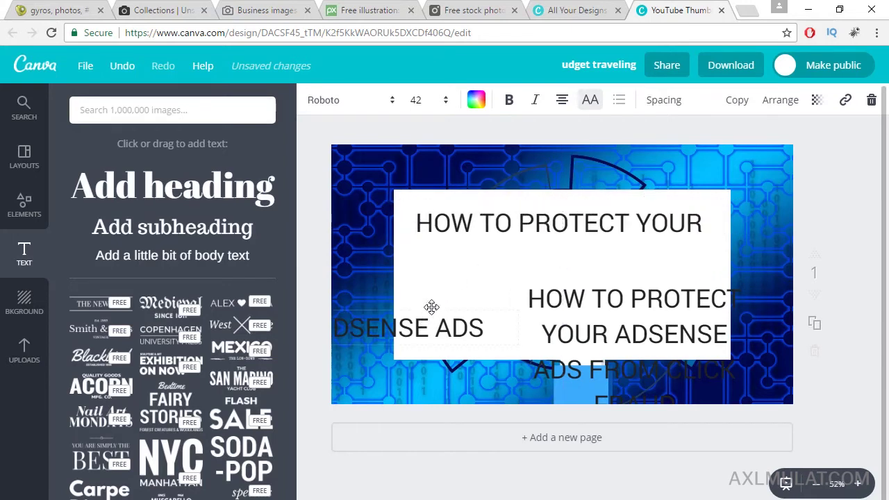
{"action": "left_click", "coordinate": [430, 310]}
Move ADSENSE ADS under the first line and bring the lower title copy onto the panel
{"action": "left_click_drag", "start_coordinate": [448, 300], "coordinate": [573, 238]}
{"action": "left_click", "coordinate": [620, 284]}
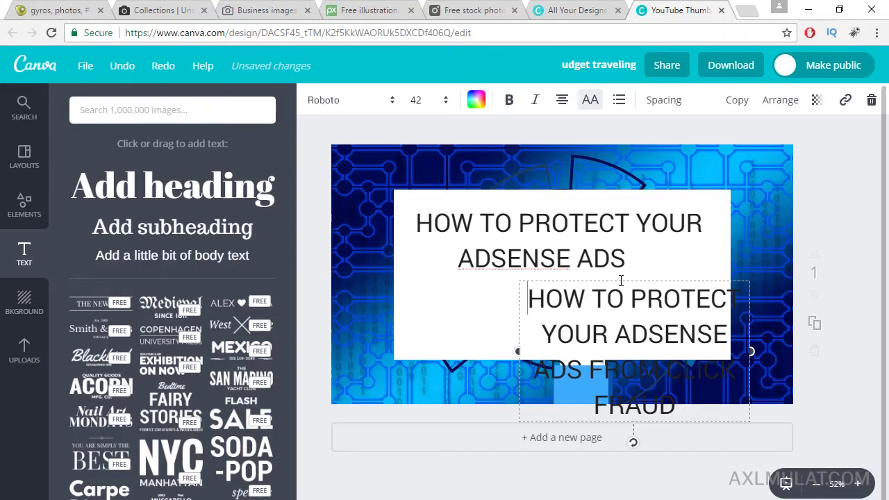
{"action": "left_click_drag", "start_coordinate": [622, 280], "coordinate": [548, 279]}
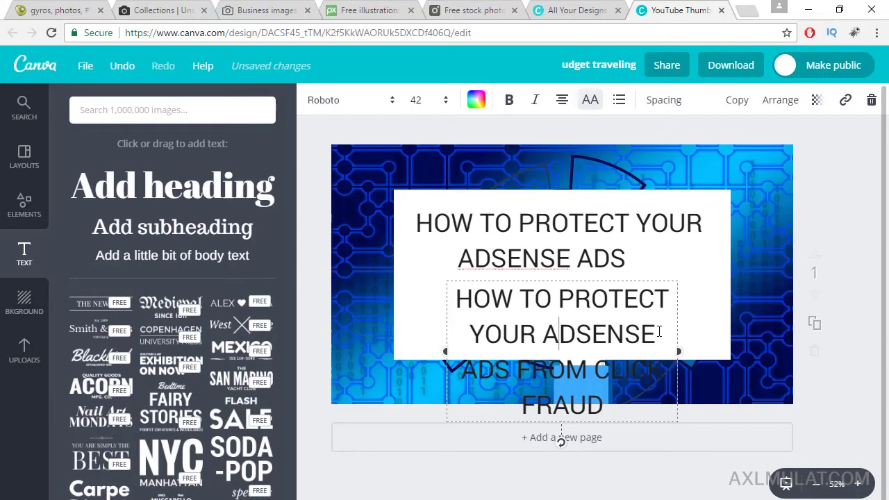
Cut the lower text down to FROM CLICK FRAUD, widen it and place it below ADSENSE ADS
{"action": "left_click_drag", "start_coordinate": [545, 336], "coordinate": [455, 294]}
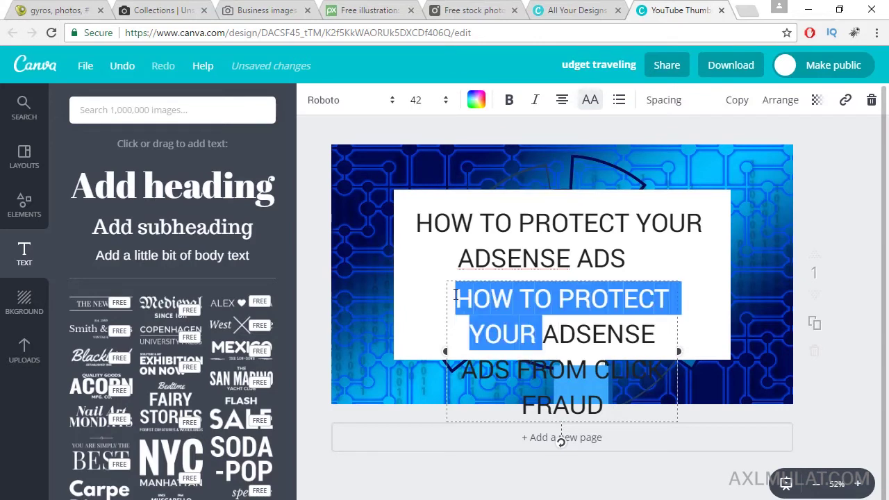
{"action": "key", "text": "BackSpace"}
{"action": "left_click_drag", "start_coordinate": [679, 333], "coordinate": [732, 318]}
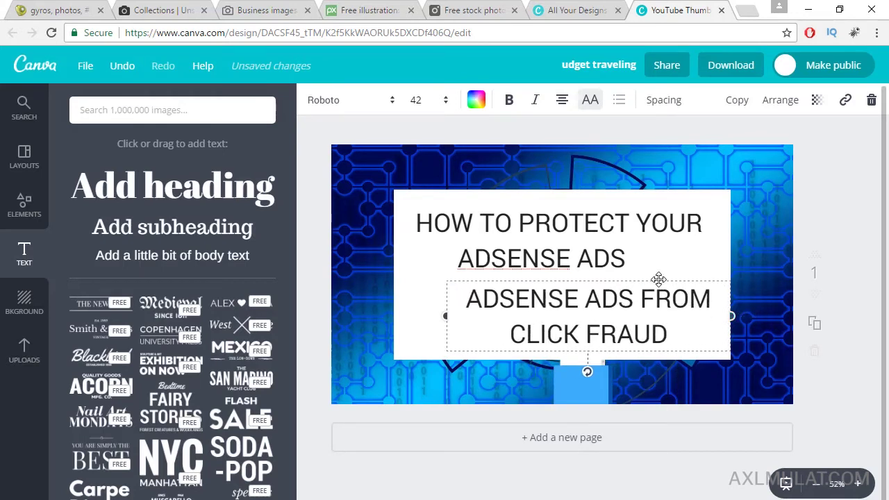
{"action": "mouse_move", "coordinate": [658, 280]}
{"action": "left_mouse_down"}
{"action": "mouse_move", "coordinate": [623, 279]}
{"action": "mouse_move", "coordinate": [669, 266]}
{"action": "left_mouse_up"}
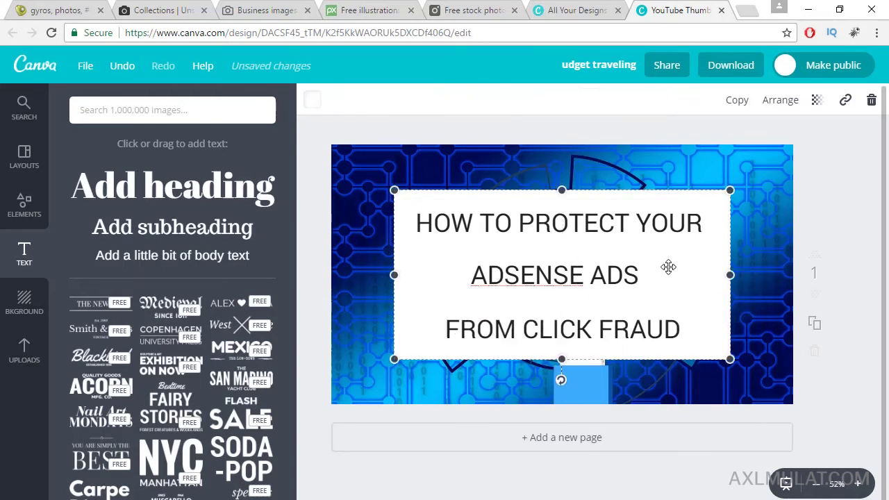
{"action": "left_click", "coordinate": [580, 279]}
Set ADSENSE ADS to size 56 on one line and turn off all caps so it reads Adsense Ads
{"action": "double_click", "coordinate": [580, 279]}
{"action": "left_click", "coordinate": [446, 100]}
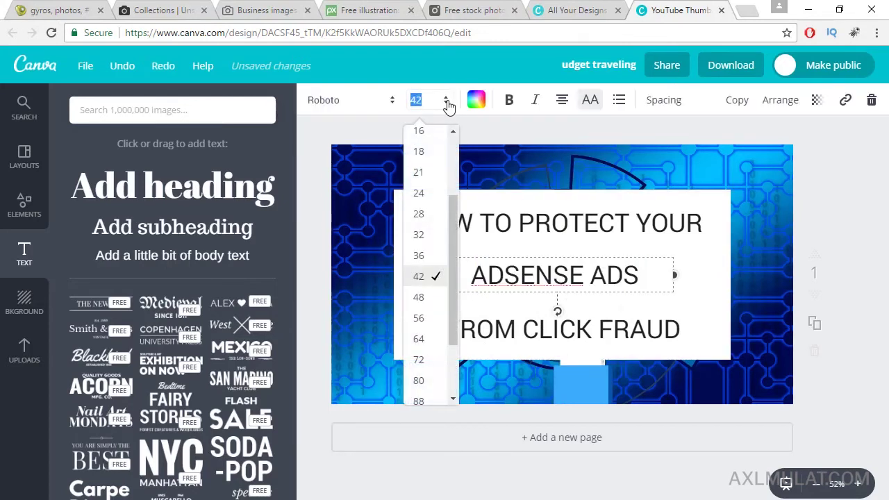
{"action": "left_click", "coordinate": [420, 318]}
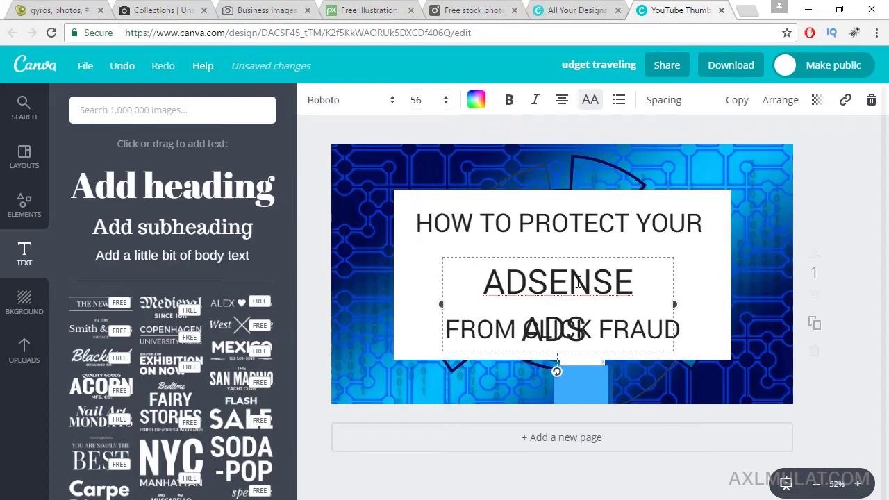
{"action": "left_click_drag", "start_coordinate": [675, 303], "coordinate": [702, 301]}
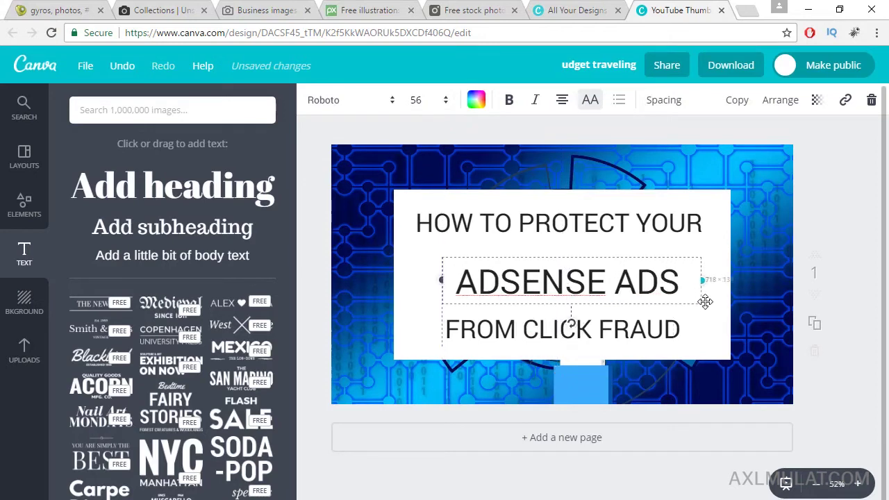
{"action": "double_click", "coordinate": [643, 282]}
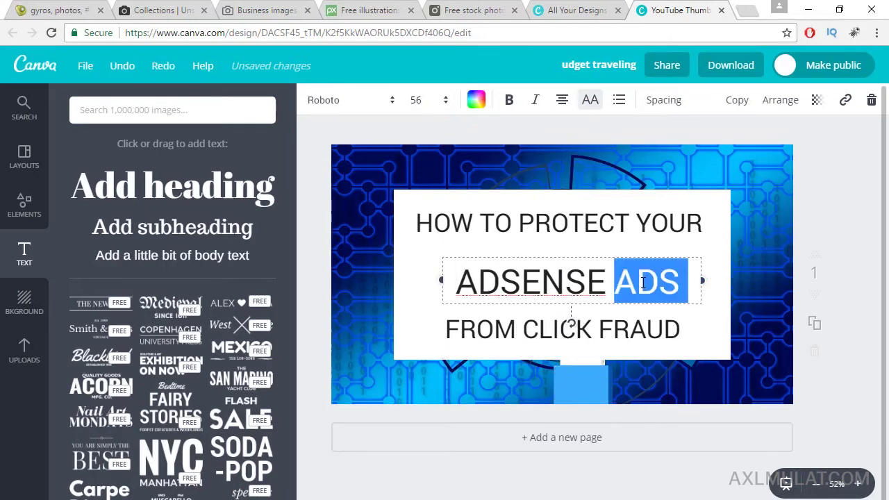
{"action": "left_click", "coordinate": [590, 101]}
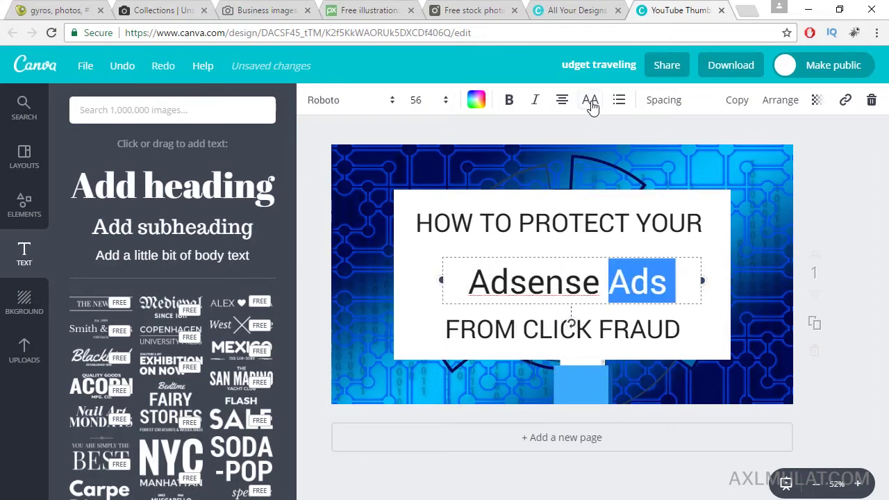
Correct Adsense to AdSense by replacing the lowercase s with a capital S
{"action": "left_click", "coordinate": [526, 286]}
{"action": "key", "text": "BackSpace"}
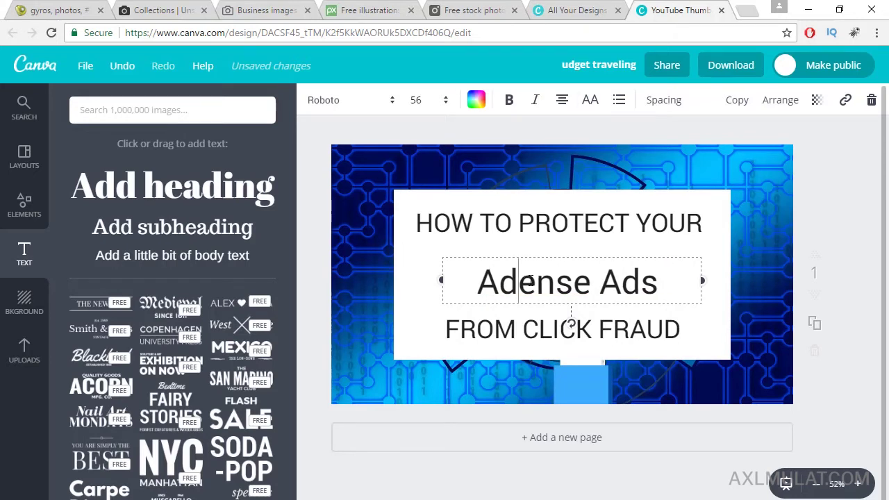
{"action": "type", "text": "S"}
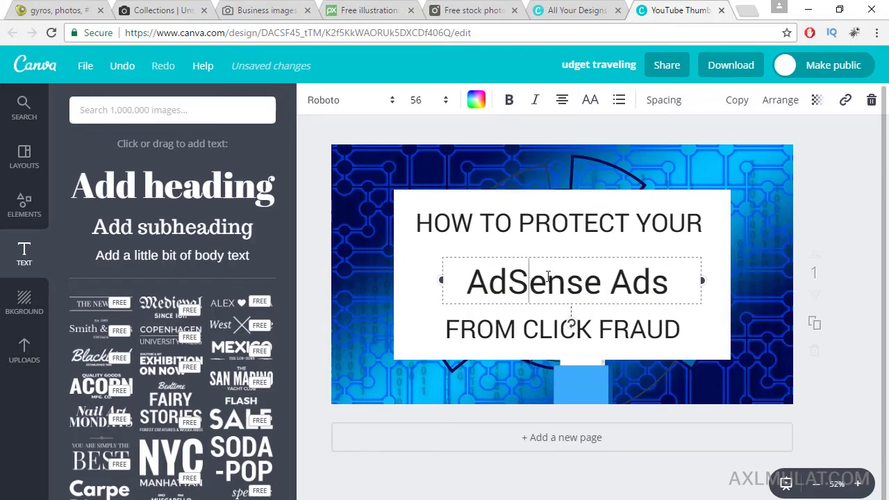
Colour AdSense Ads dark grey and centre it under the first line
{"action": "double_click", "coordinate": [571, 287]}
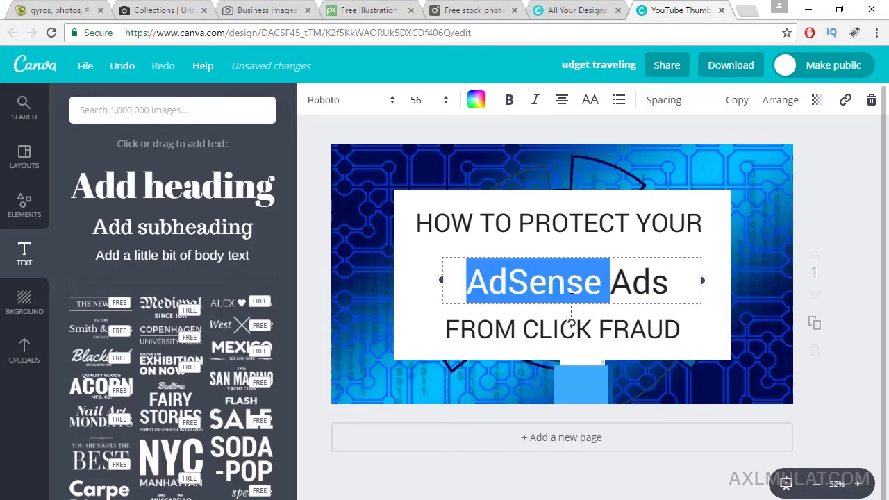
{"action": "left_click", "coordinate": [475, 101]}
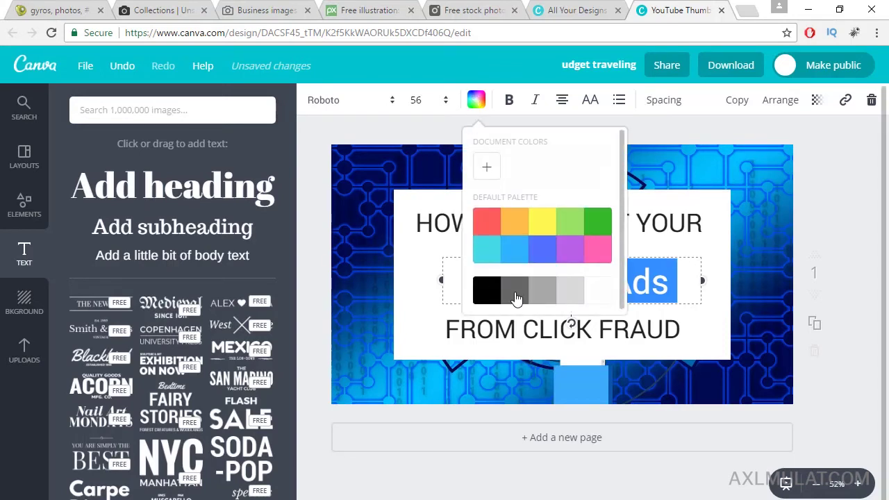
{"action": "left_click", "coordinate": [516, 297]}
{"action": "left_click", "coordinate": [652, 264]}
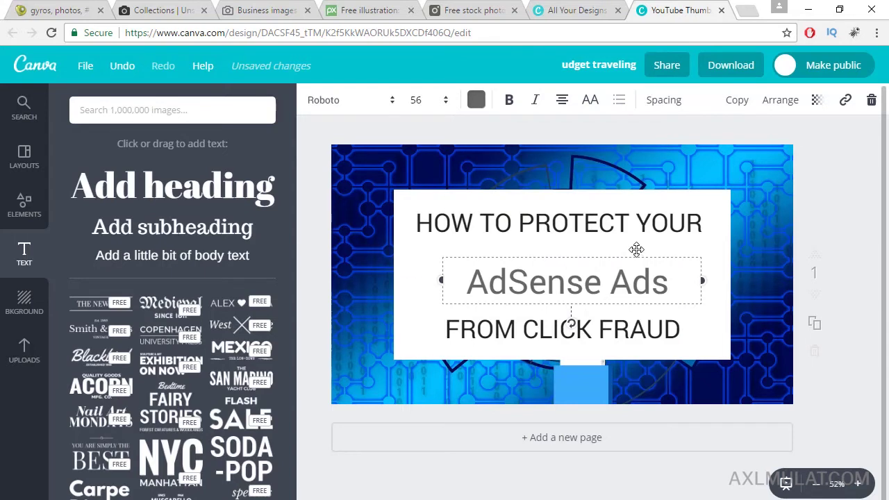
{"action": "left_click_drag", "start_coordinate": [636, 249], "coordinate": [633, 246]}
Nudge FROM CLICK FRAUD up and set HOW TO PROTECT YOUR to size 48
{"action": "left_click", "coordinate": [614, 329]}
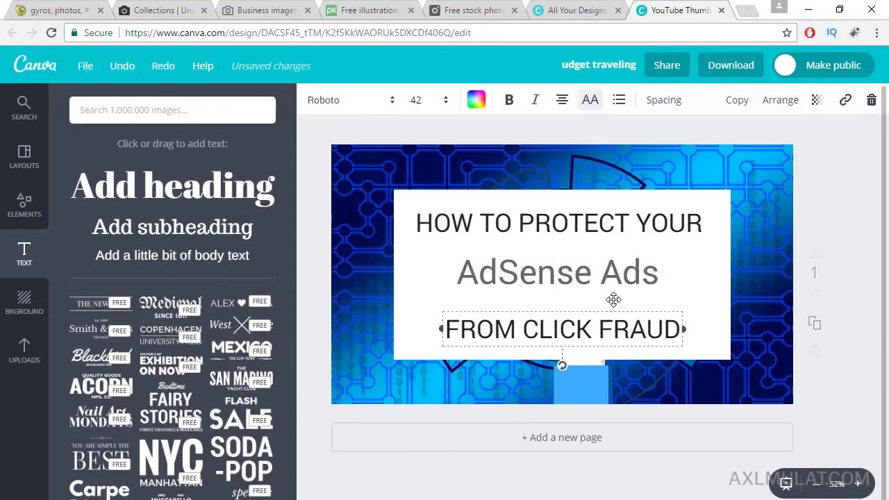
{"action": "key", "text": "shift+Up"}
{"action": "key", "text": "shift+Up"}
{"action": "key", "text": "shift+Up"}
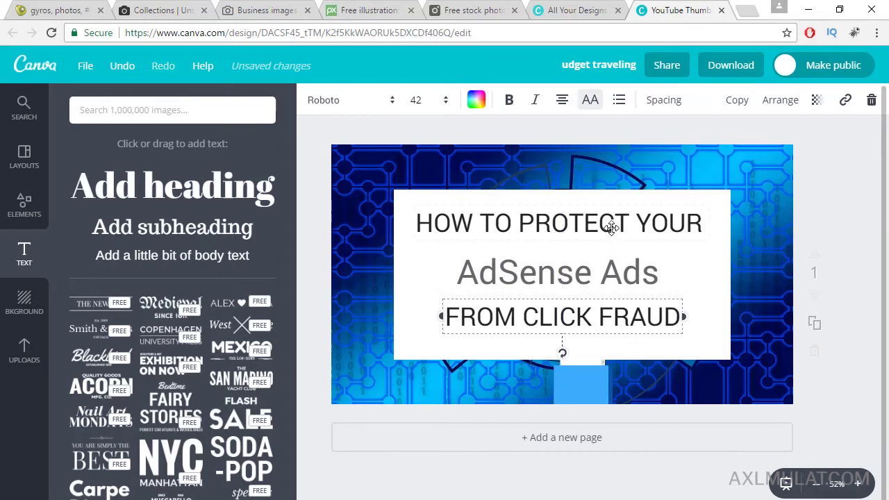
{"action": "double_click", "coordinate": [616, 220]}
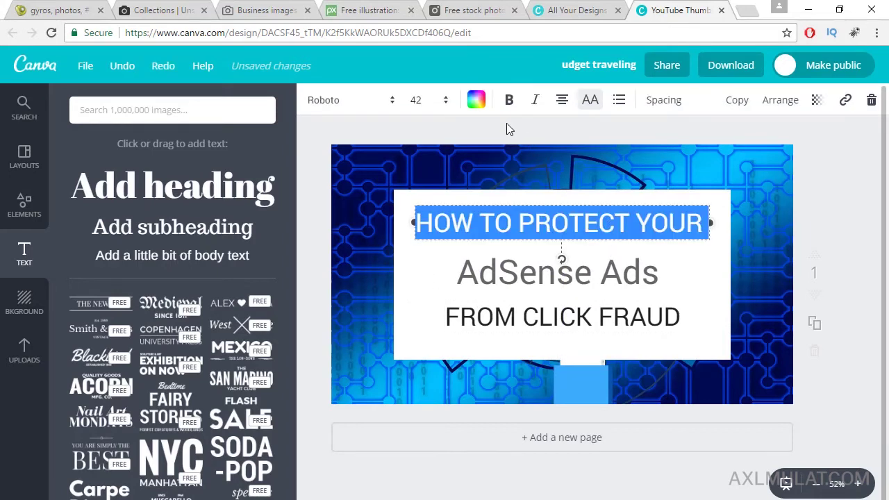
{"action": "left_click", "coordinate": [449, 102]}
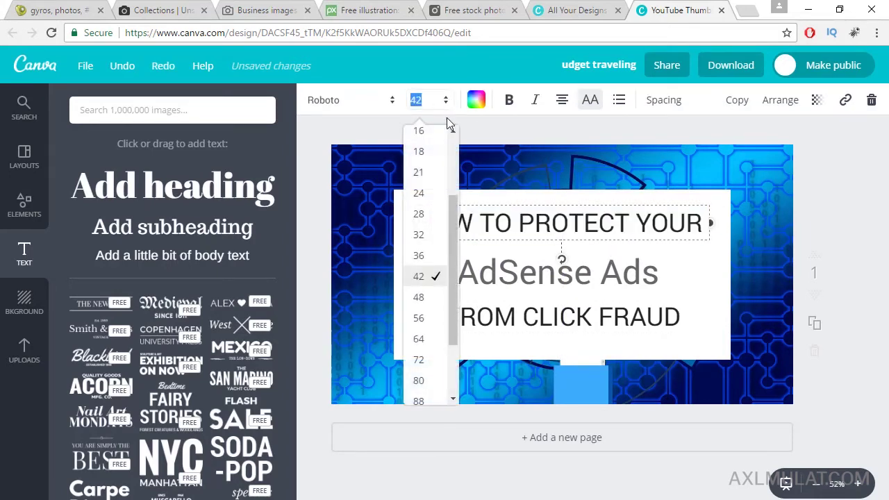
{"action": "left_click", "coordinate": [424, 319]}
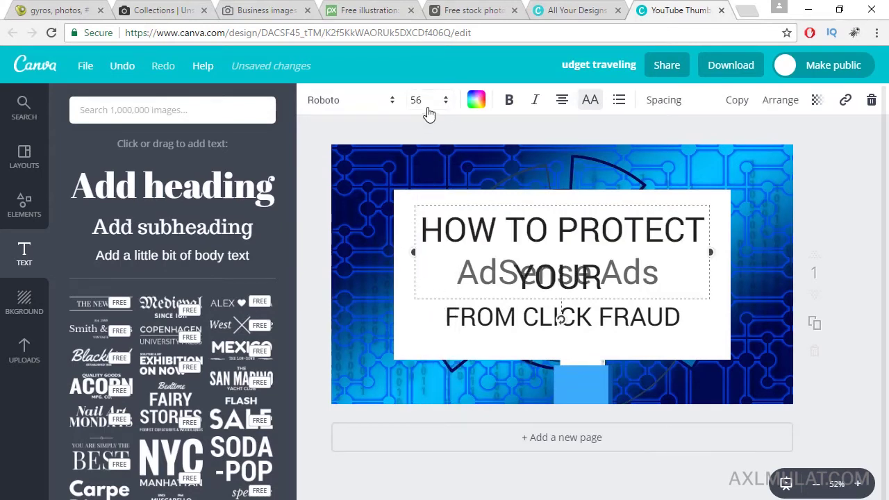
{"action": "left_click", "coordinate": [448, 101]}
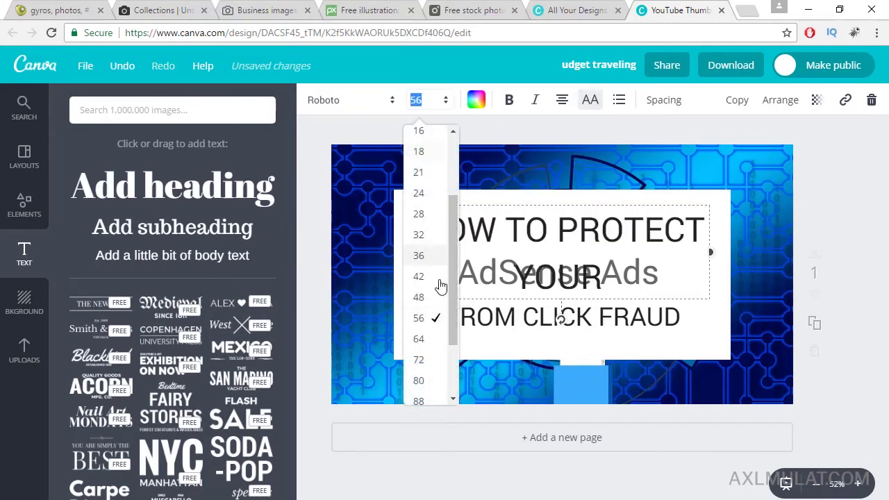
{"action": "left_click", "coordinate": [419, 297]}
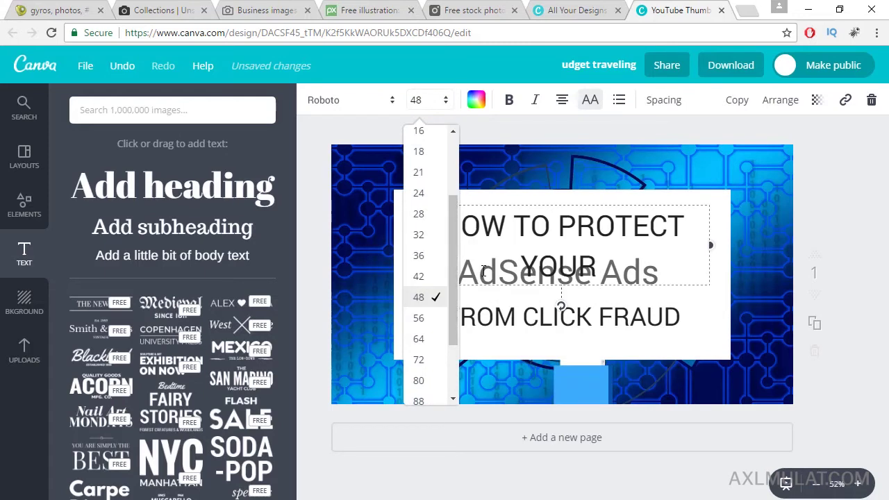
Set FROM CLICK FRAUD to size 48 and enlarge the white panel behind the heading
{"action": "left_click", "coordinate": [608, 318]}
{"action": "left_click", "coordinate": [448, 100]}
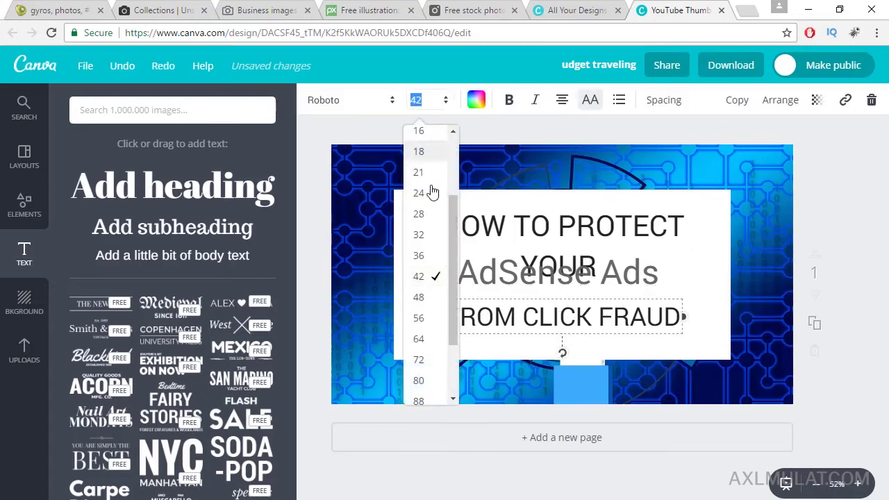
{"action": "left_click", "coordinate": [421, 297]}
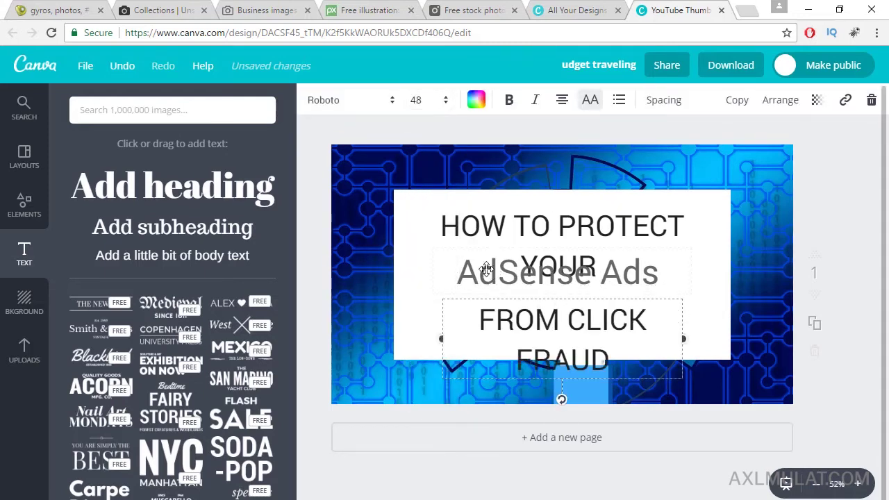
{"action": "left_click", "coordinate": [424, 249]}
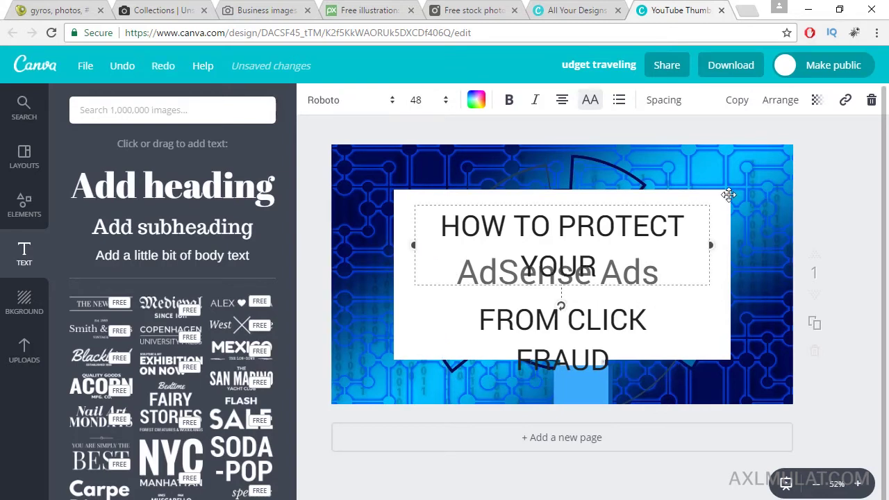
{"action": "mouse_move", "coordinate": [731, 193]}
{"action": "left_mouse_down"}
{"action": "mouse_move", "coordinate": [764, 167]}
{"action": "mouse_move", "coordinate": [722, 192]}
{"action": "left_mouse_up"}
Lower the white panel's transparency so it becomes partly see-through
{"action": "left_click", "coordinate": [817, 100]}
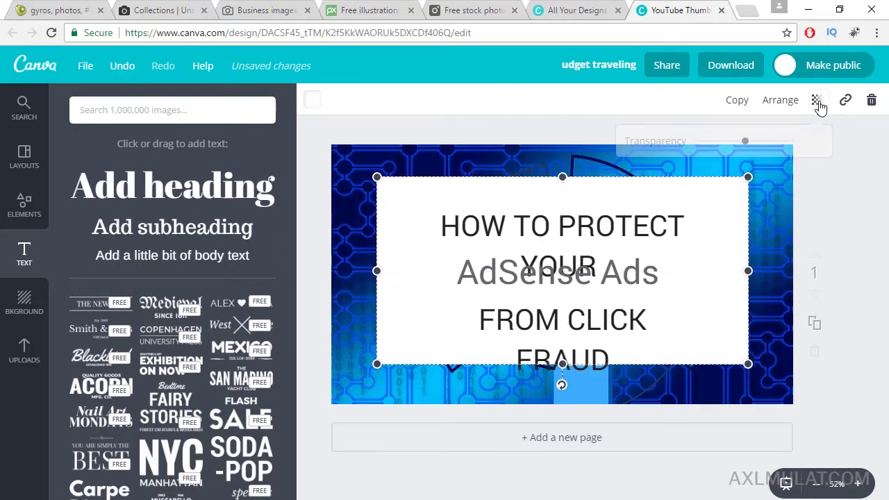
{"action": "left_click_drag", "start_coordinate": [791, 142], "coordinate": [762, 149]}
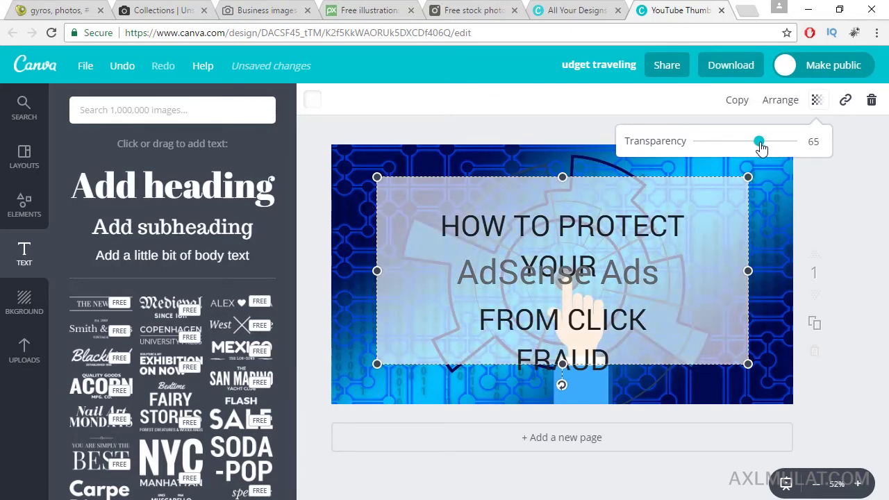
{"action": "key", "text": "Escape"}
{"action": "key", "text": "Escape"}
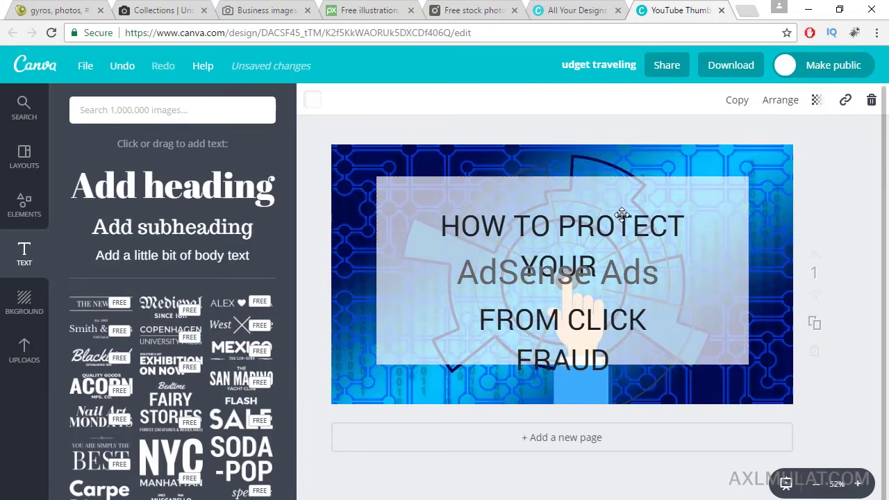
Widen HOW TO PROTECT YOUR onto one line, centre it, and raise AdSense Ads beneath it
{"action": "left_click", "coordinate": [621, 214]}
{"action": "left_click_drag", "start_coordinate": [623, 203], "coordinate": [621, 193]}
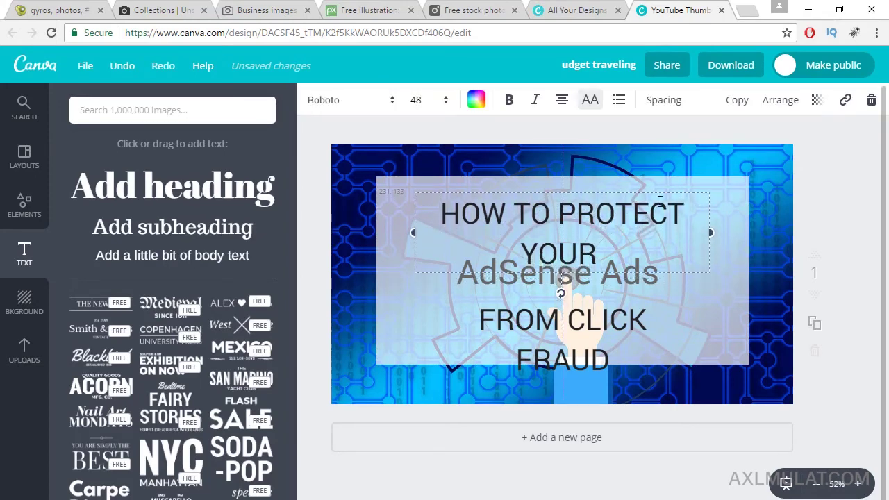
{"action": "left_click_drag", "start_coordinate": [711, 233], "coordinate": [751, 234]}
{"action": "left_click_drag", "start_coordinate": [715, 192], "coordinate": [698, 189]}
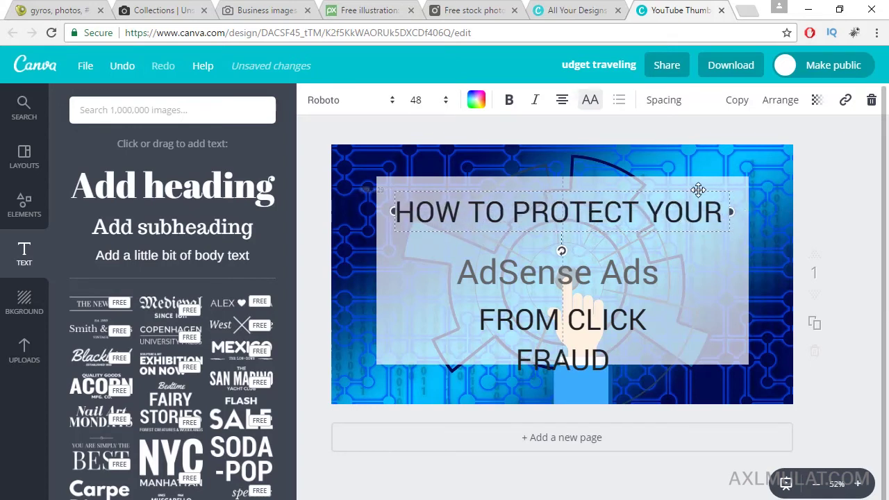
{"action": "left_click", "coordinate": [656, 269]}
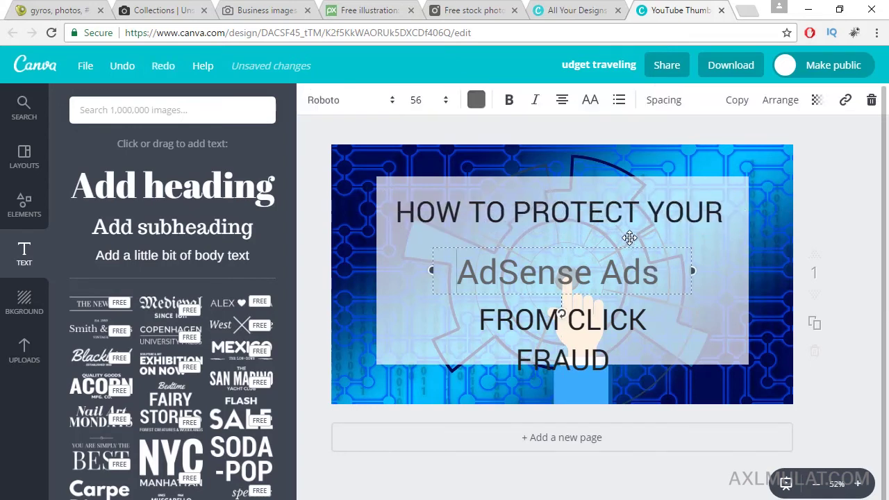
{"action": "left_click_drag", "start_coordinate": [630, 238], "coordinate": [628, 230]}
{"action": "left_click", "coordinate": [629, 333]}
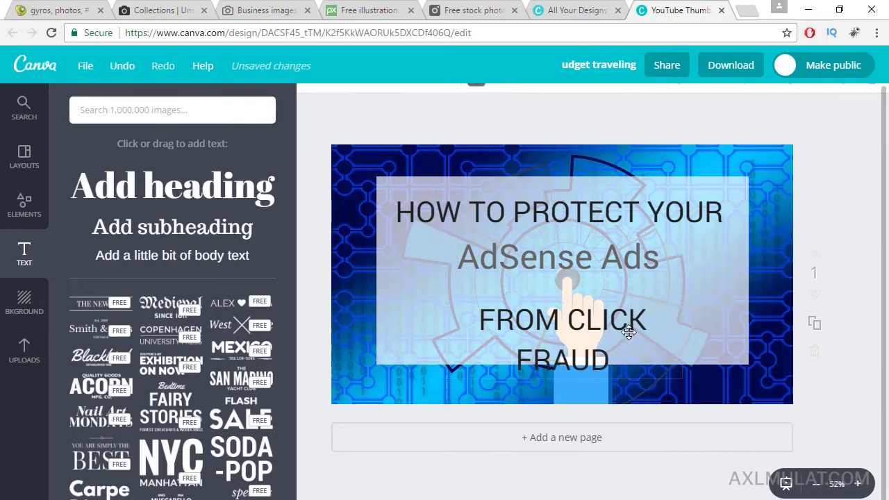
Widen FROM CLICK FRAUD onto one line and move it up under AdSense Ads
{"action": "left_click", "coordinate": [628, 333]}
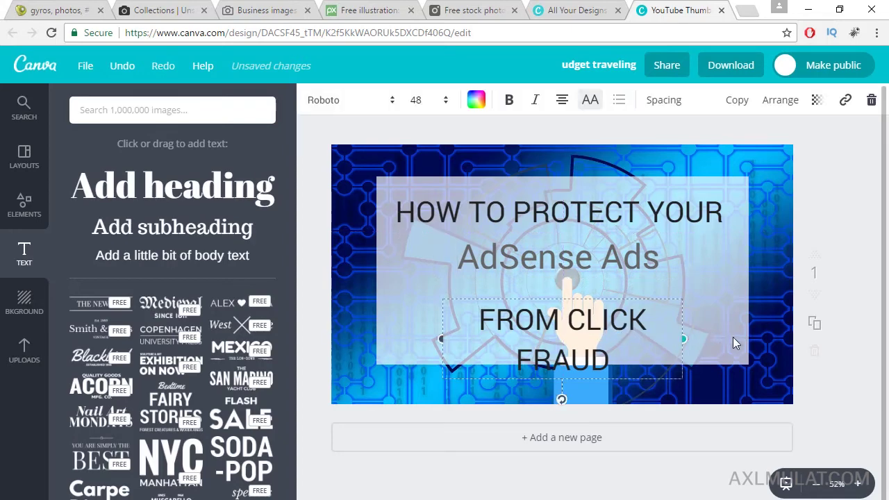
{"action": "left_click_drag", "start_coordinate": [682, 339], "coordinate": [738, 338]}
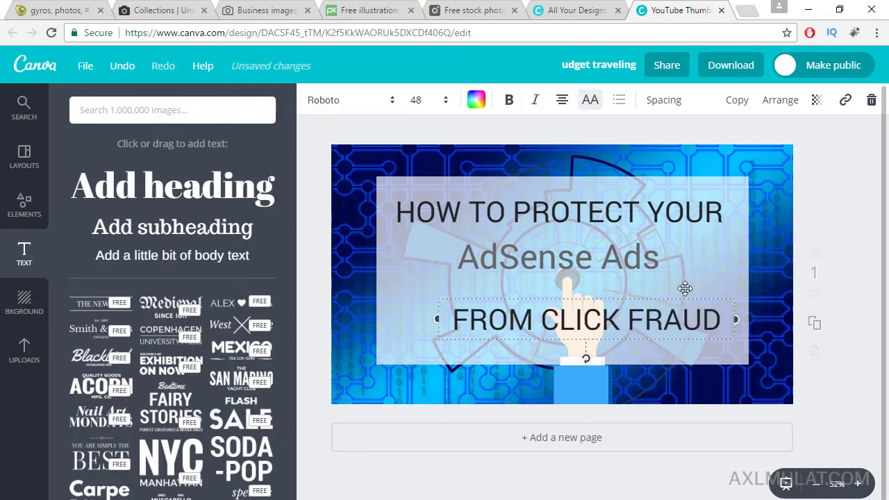
{"action": "left_click_drag", "start_coordinate": [685, 289], "coordinate": [672, 280]}
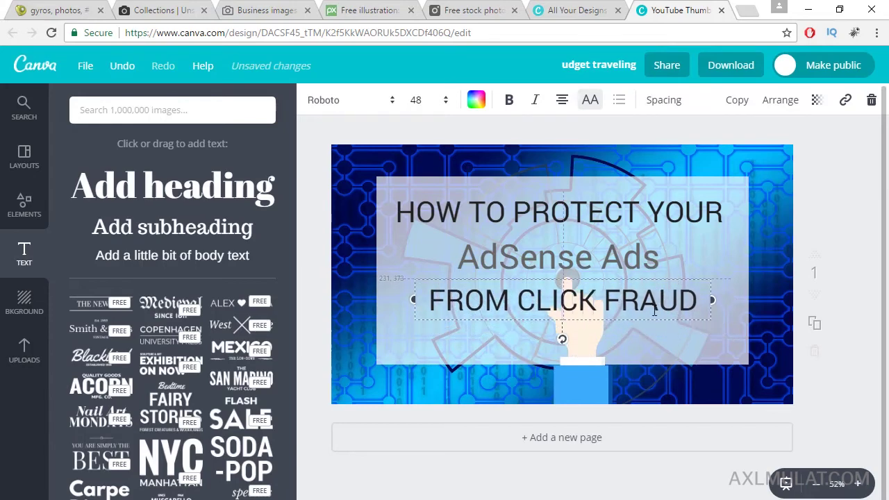
{"action": "left_click", "coordinate": [645, 343]}
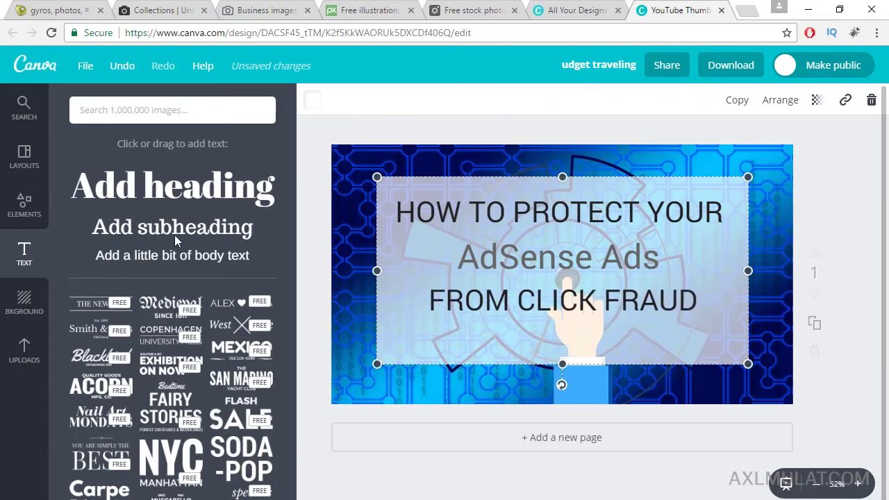
Add a square shape and reshape it into a thin bar just below FROM CLICK FRAUD
{"action": "left_click", "coordinate": [25, 207]}
{"action": "left_click", "coordinate": [116, 240]}
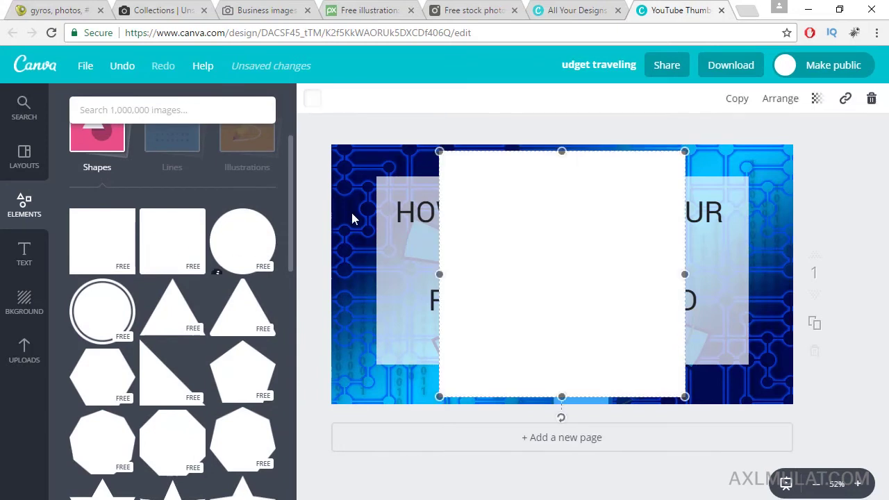
{"action": "left_click_drag", "start_coordinate": [441, 154], "coordinate": [623, 432]}
{"action": "left_click_drag", "start_coordinate": [659, 371], "coordinate": [356, 387]}
{"action": "left_click_drag", "start_coordinate": [437, 383], "coordinate": [456, 330]}
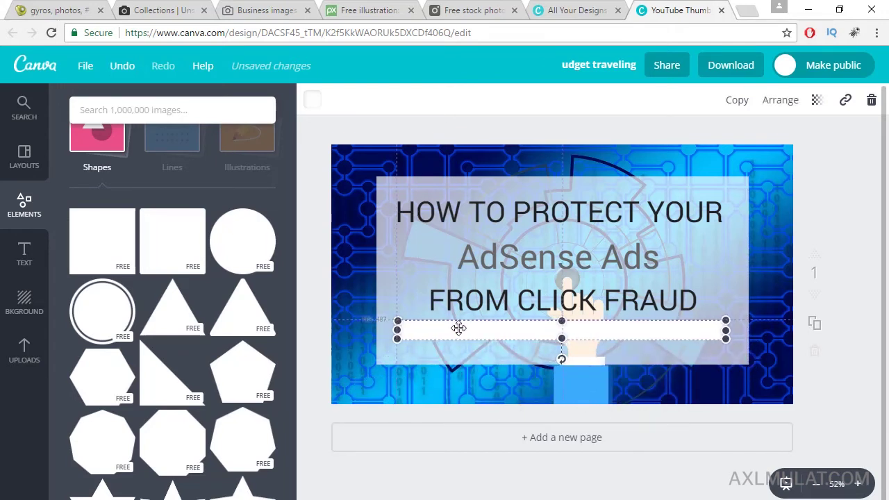
{"action": "left_click_drag", "start_coordinate": [562, 338], "coordinate": [562, 328]}
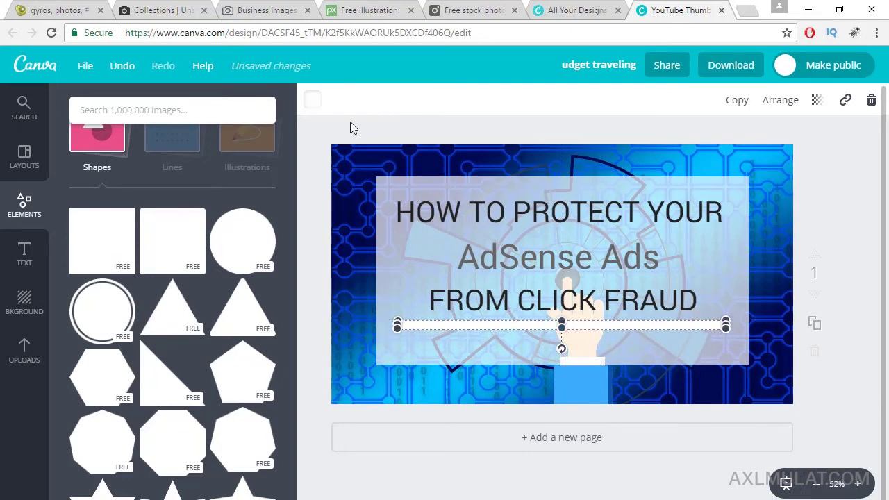
Colour the divider bar black
{"action": "left_click", "coordinate": [312, 100]}
{"action": "left_click", "coordinate": [322, 304]}
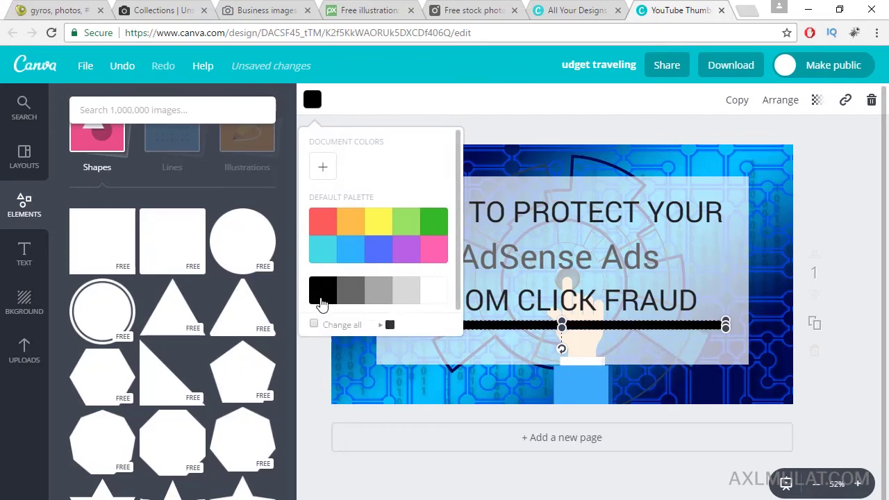
{"action": "left_click", "coordinate": [517, 355]}
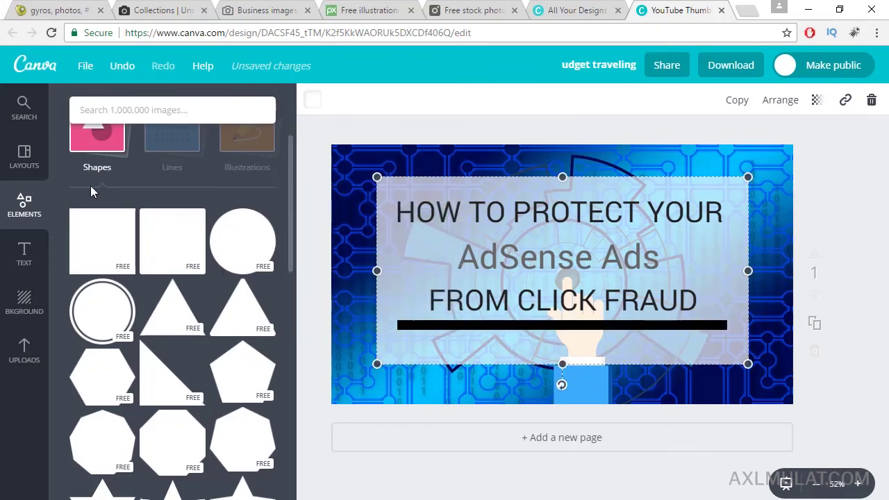
{"action": "left_click", "coordinate": [26, 250]}
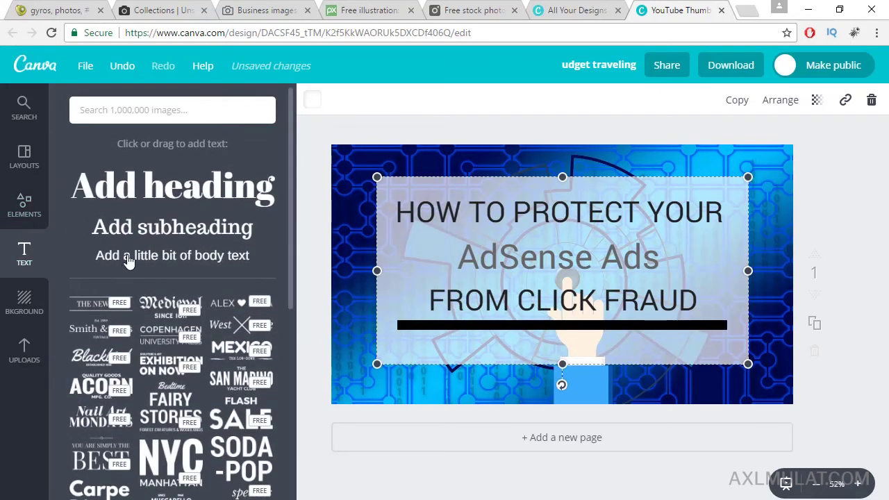
Add a subheading under the divider reading icraftwp.com, set in Roboto
{"action": "left_click_drag", "start_coordinate": [149, 228], "coordinate": [573, 344]}
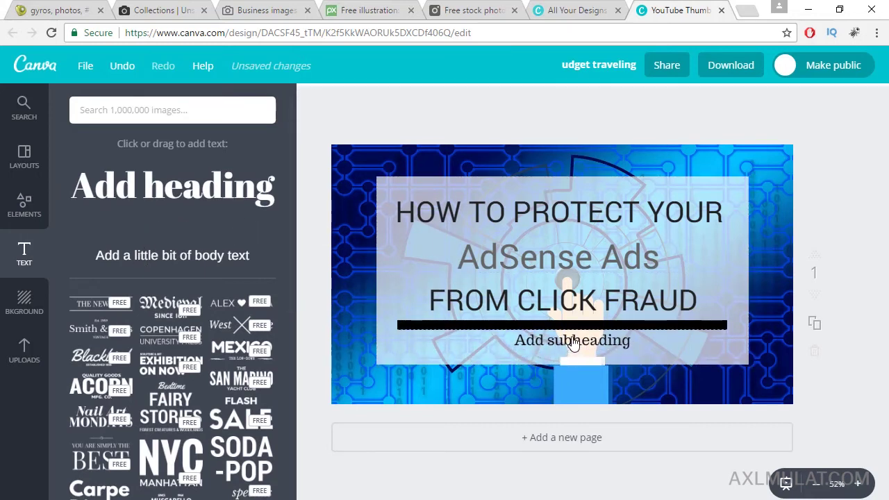
{"action": "double_click", "coordinate": [573, 340]}
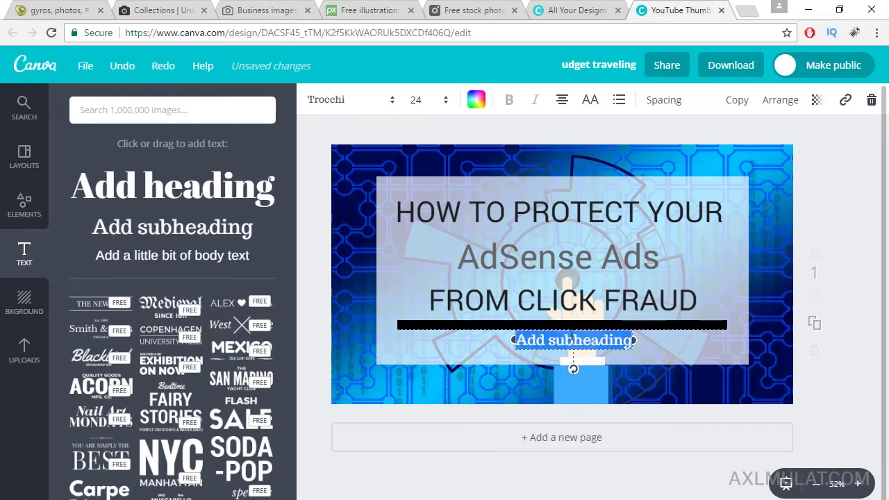
{"action": "key", "text": "BackSpace"}
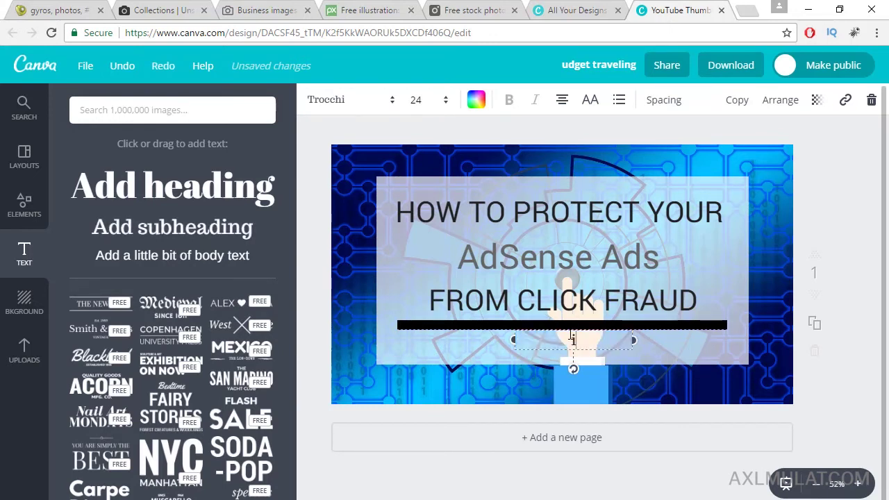
{"action": "type", "text": "icraftwp.com"}
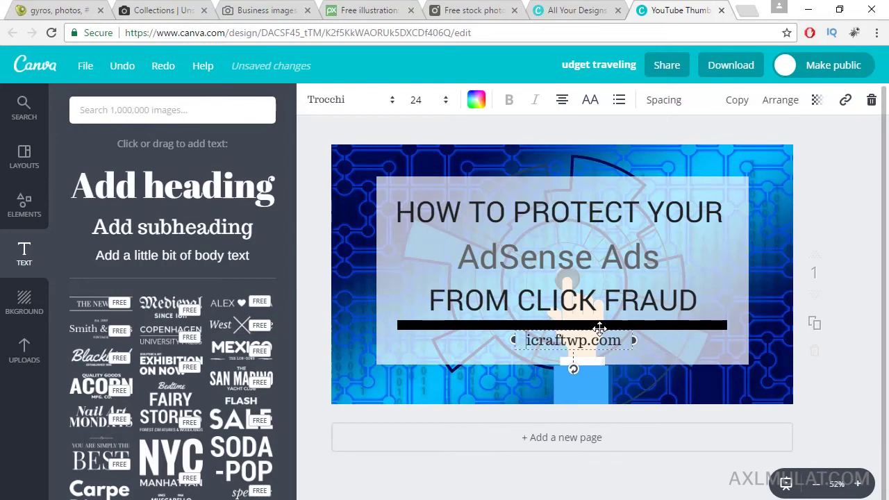
{"action": "left_click_drag", "start_coordinate": [600, 329], "coordinate": [588, 336]}
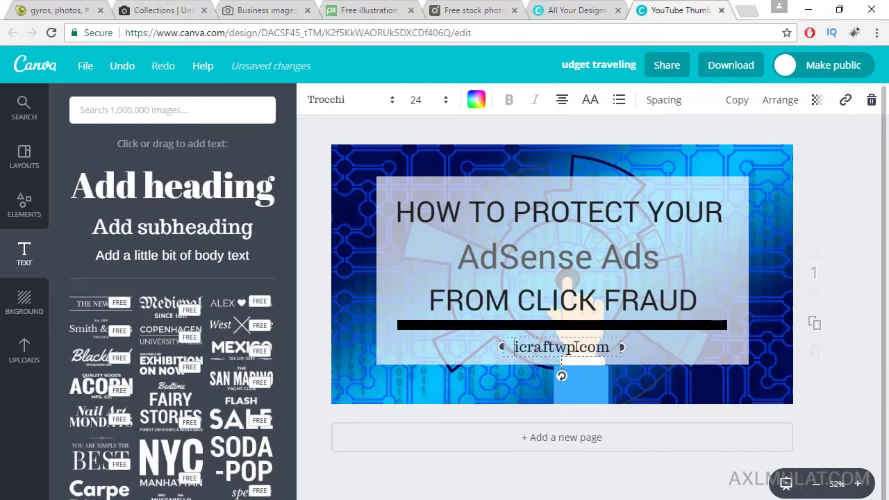
{"action": "left_click", "coordinate": [359, 100]}
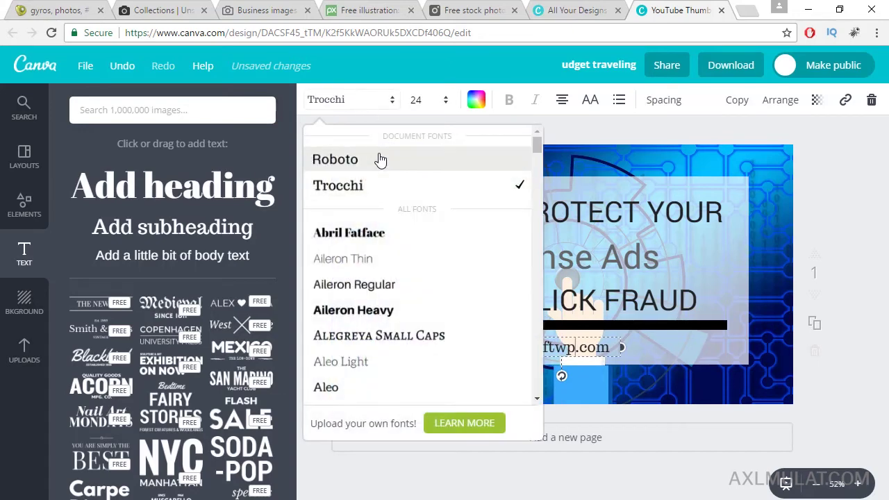
{"action": "left_click", "coordinate": [380, 160]}
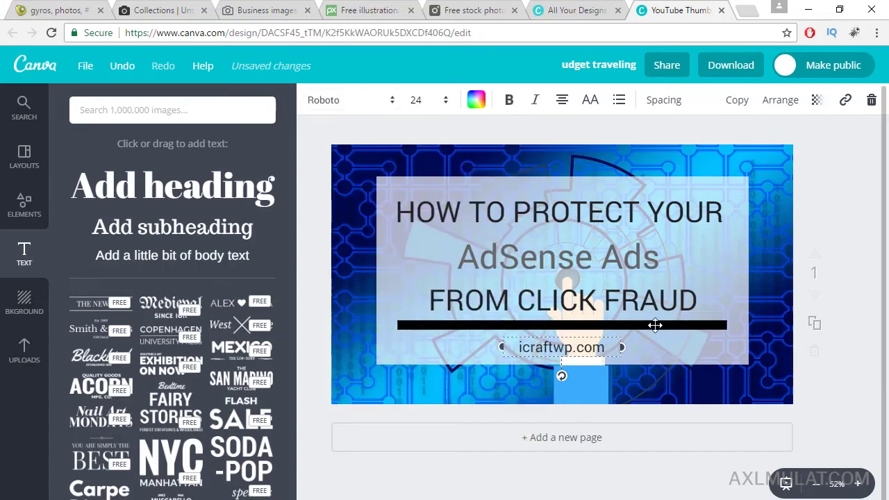
Adjust the divider's thickness and nudge the translucent panel down slightly
{"action": "left_click", "coordinate": [655, 325]}
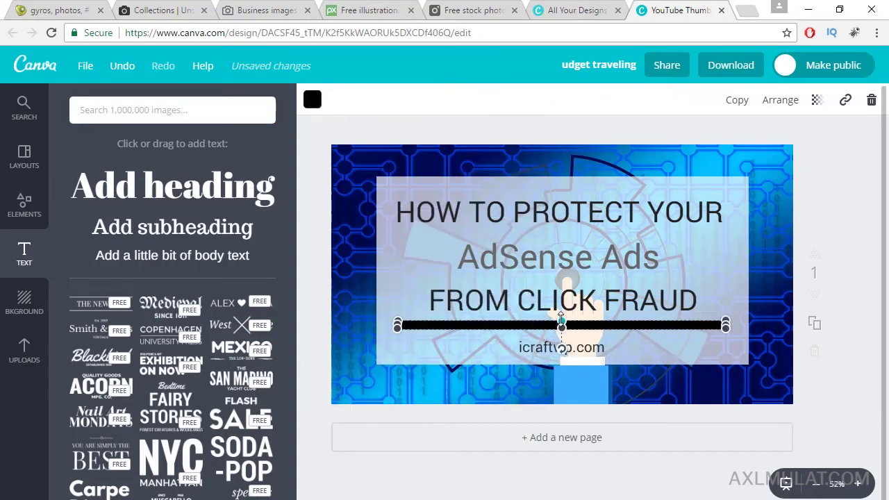
{"action": "left_click_drag", "start_coordinate": [561, 318], "coordinate": [562, 319]}
{"action": "left_click", "coordinate": [645, 349]}
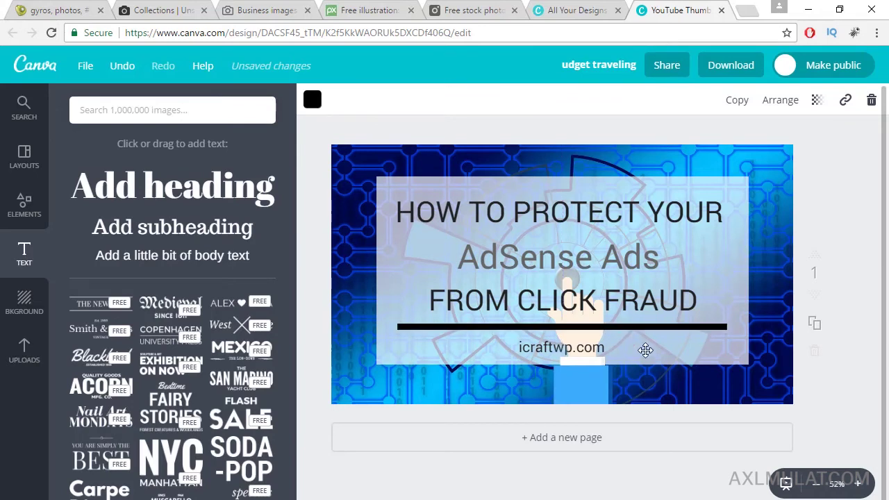
{"action": "left_click_drag", "start_coordinate": [734, 247], "coordinate": [732, 249]}
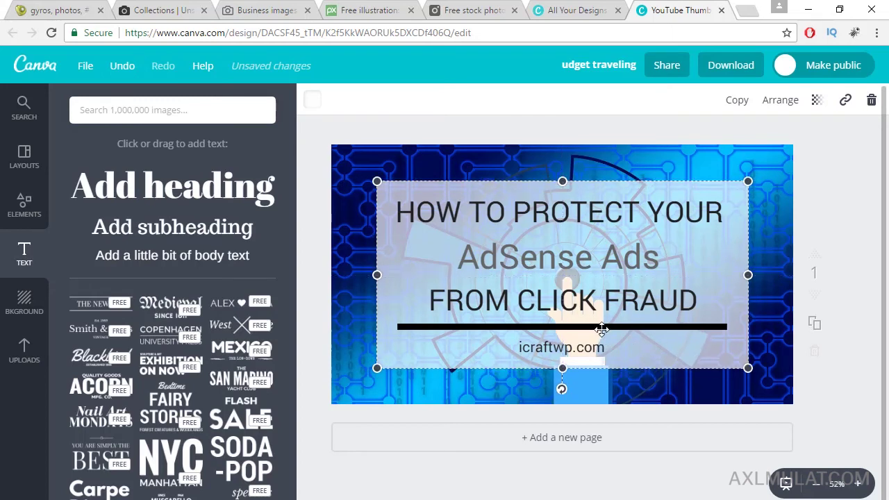
{"action": "left_click", "coordinate": [588, 348]}
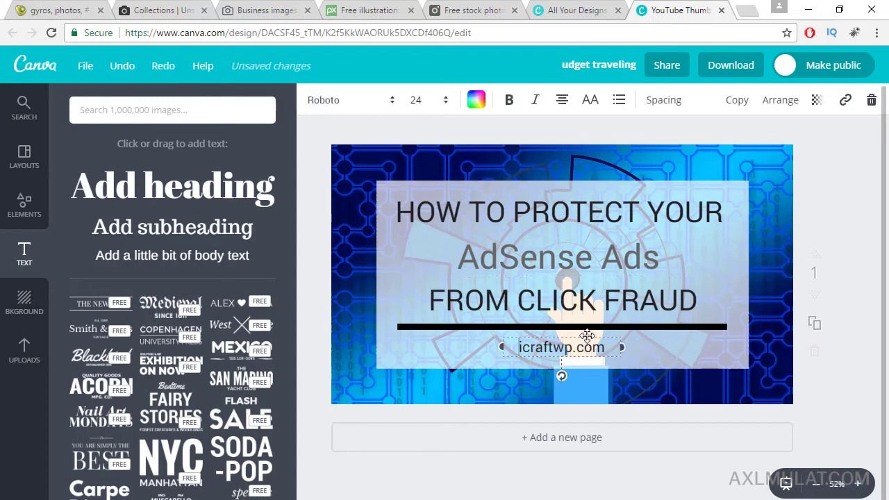
{"action": "left_click", "coordinate": [664, 328]}
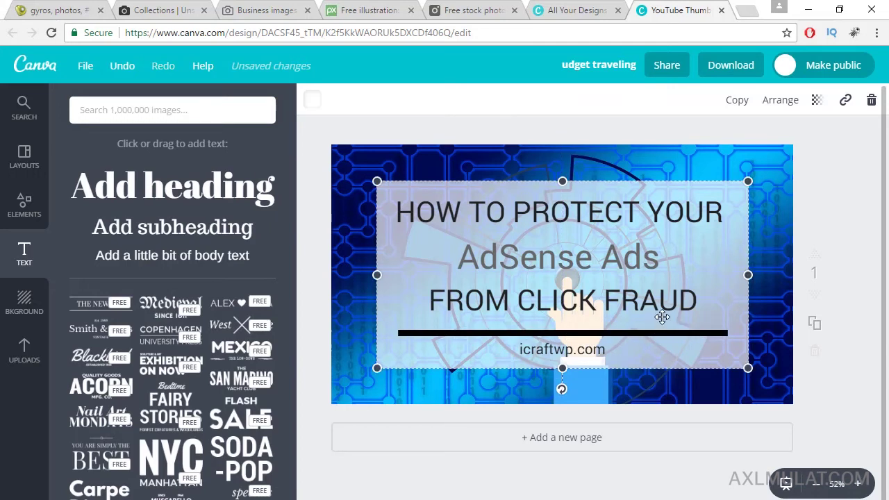
Shift each of the three heading lines down slightly on the panel
{"action": "left_click", "coordinate": [609, 297]}
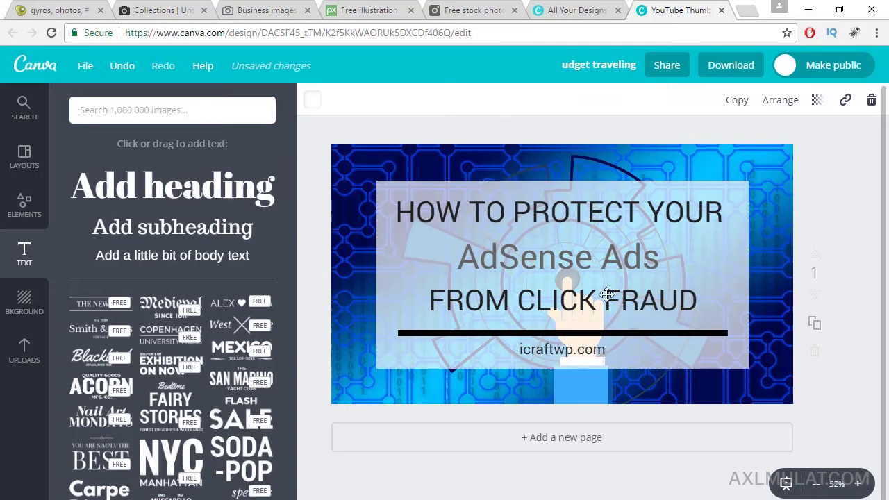
{"action": "left_click_drag", "start_coordinate": [599, 284], "coordinate": [599, 285]}
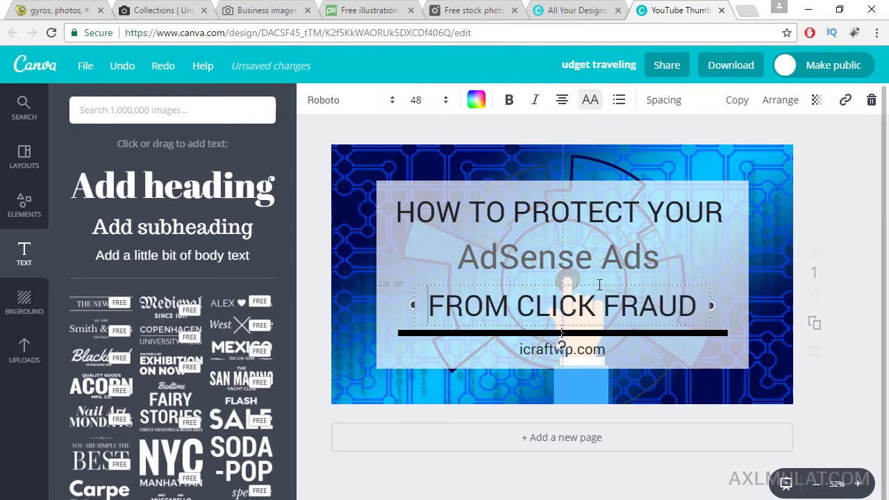
{"action": "left_click", "coordinate": [590, 255]}
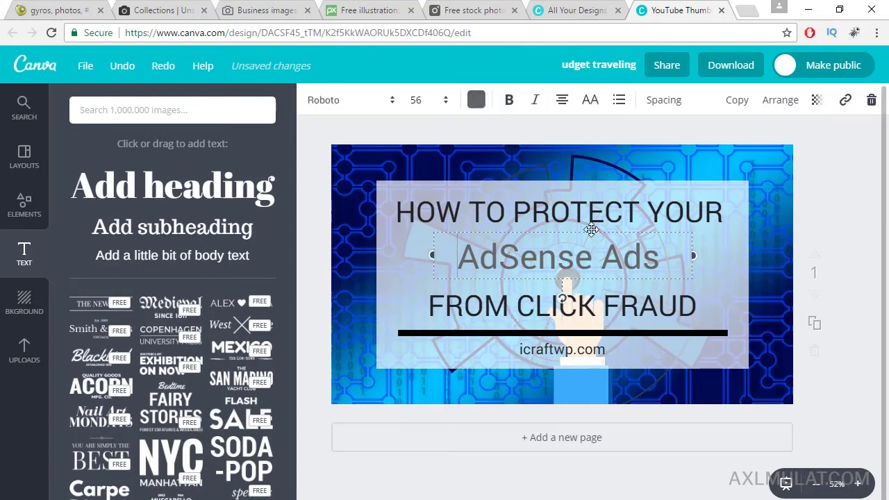
{"action": "left_click_drag", "start_coordinate": [591, 230], "coordinate": [590, 236]}
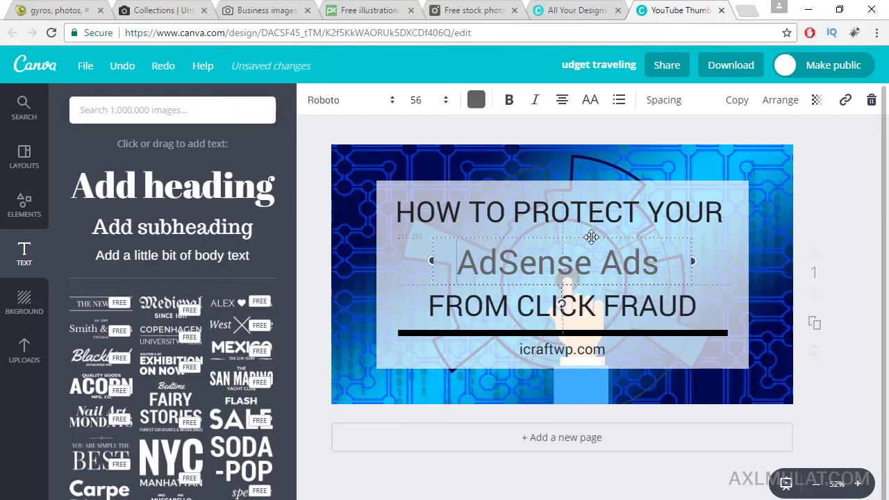
{"action": "left_click", "coordinate": [587, 195]}
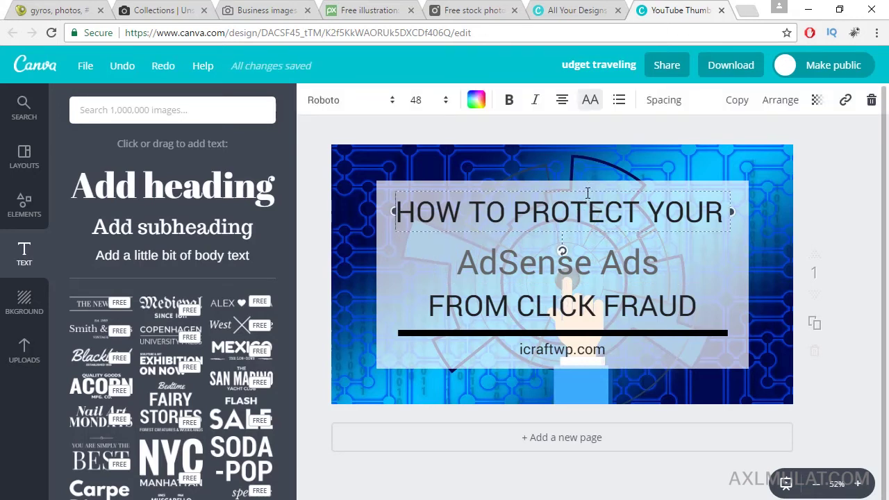
{"action": "left_click_drag", "start_coordinate": [587, 193], "coordinate": [587, 195]}
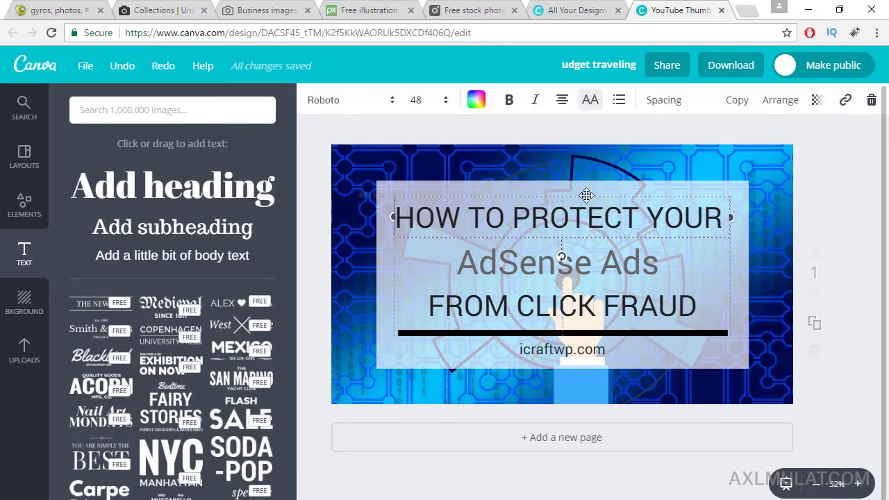
Set the AdSense Ads text to font size 64
{"action": "left_click", "coordinate": [593, 260]}
{"action": "left_click", "coordinate": [593, 261]}
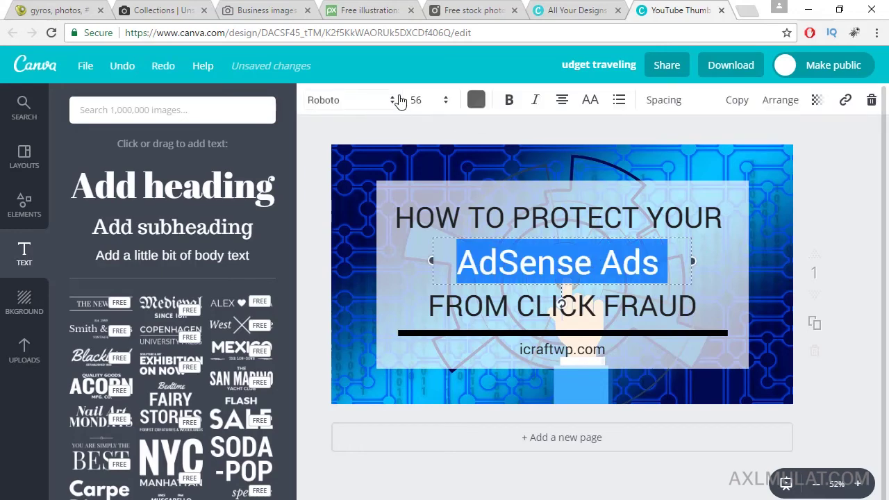
{"action": "left_click", "coordinate": [440, 103]}
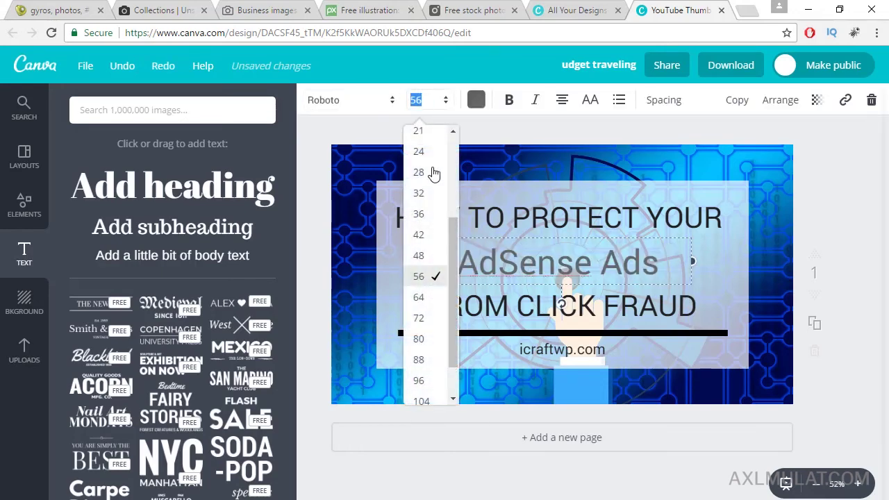
{"action": "left_click", "coordinate": [432, 301]}
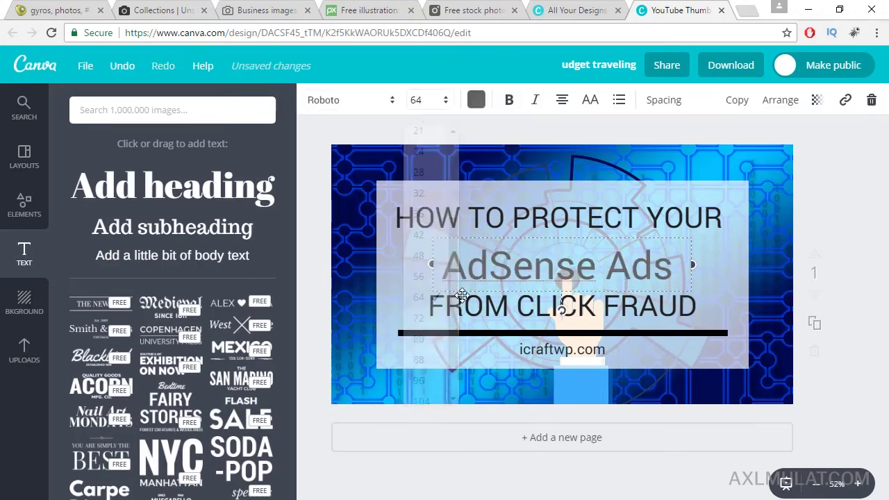
{"action": "left_click", "coordinate": [705, 271]}
{"action": "left_click", "coordinate": [610, 261]}
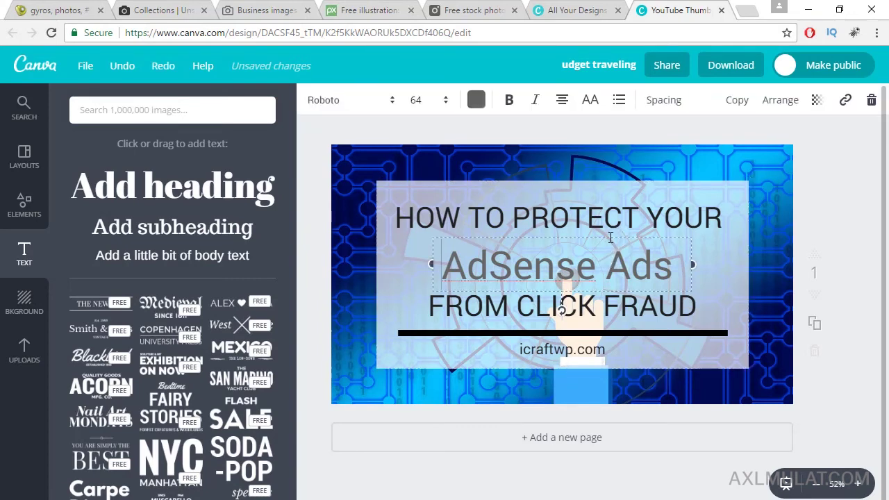
{"action": "left_click", "coordinate": [745, 258]}
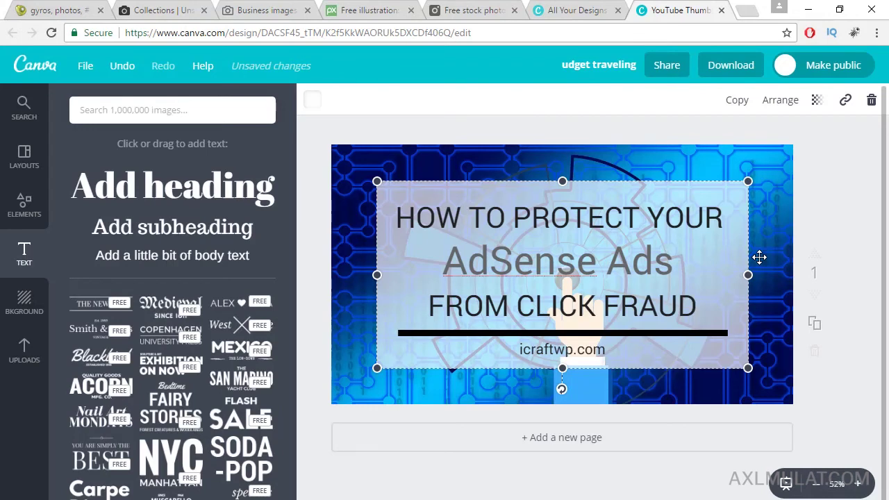
{"action": "left_click", "coordinate": [782, 227]}
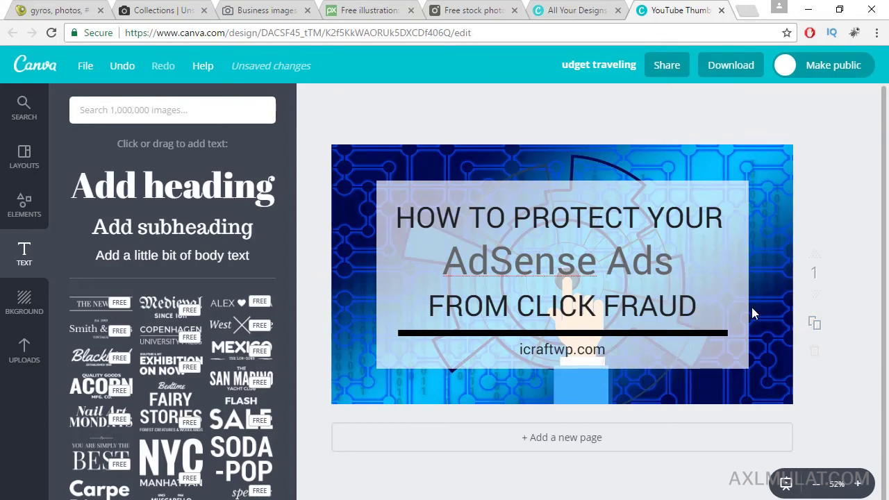
Duplicate the thumbnail page to create page 2
{"action": "left_click", "coordinate": [815, 322]}
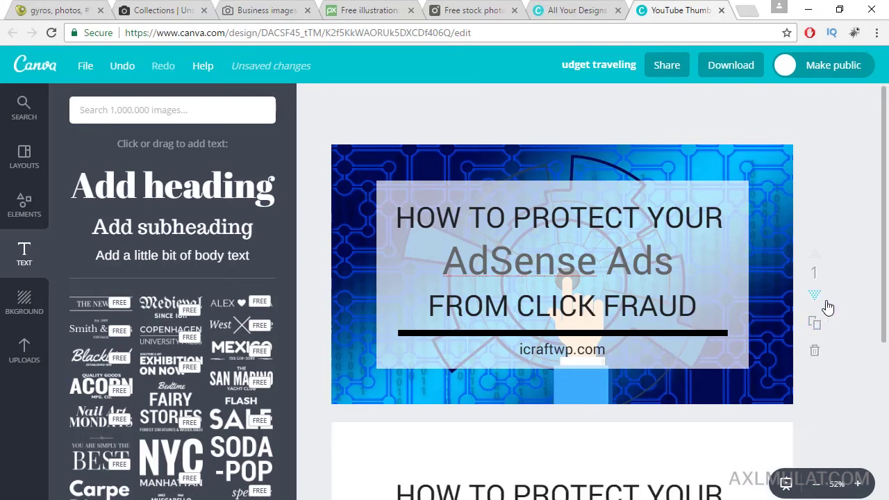
{"action": "left_click_drag", "start_coordinate": [882, 238], "coordinate": [885, 337]}
{"action": "scroll", "coordinate": [725, 358], "scroll_direction": "up", "scroll_amount": 2}
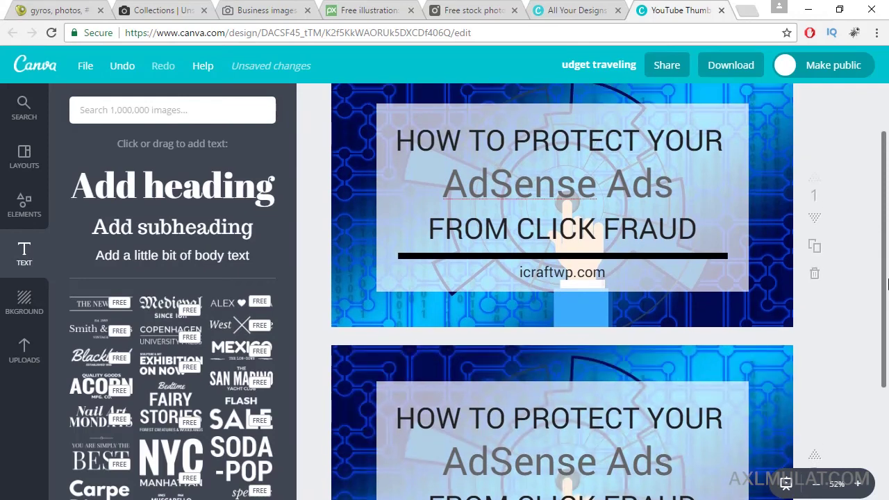
{"action": "scroll", "coordinate": [725, 359], "scroll_direction": "down", "scroll_amount": 3}
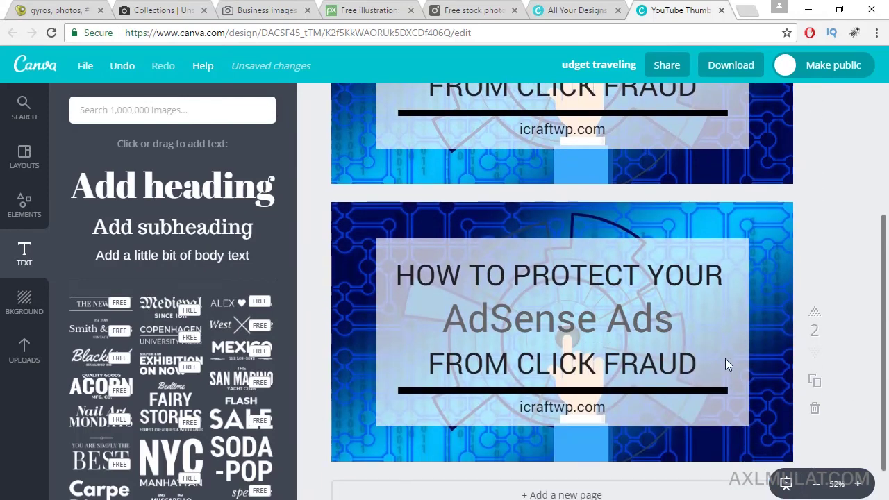
Move page 2's translucent panel to the top-left and resize it to cover the left half
{"action": "left_click", "coordinate": [407, 308]}
{"action": "left_click_drag", "start_coordinate": [401, 306], "coordinate": [366, 277]}
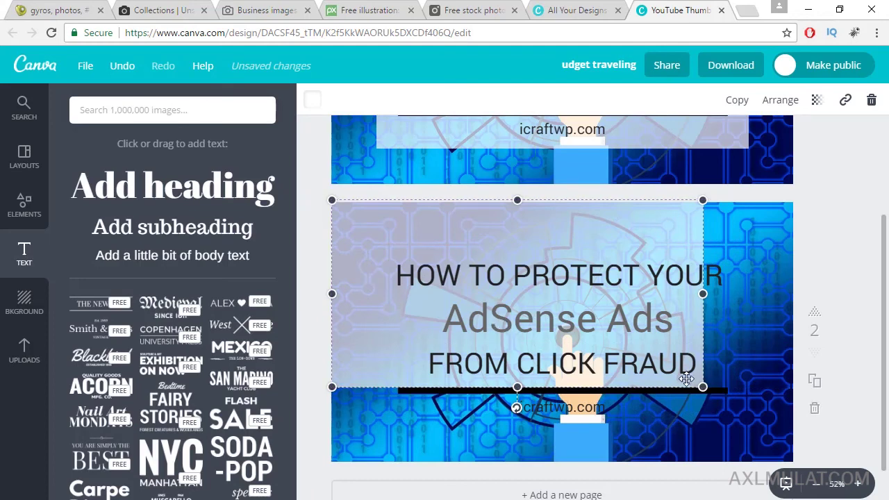
{"action": "left_click_drag", "start_coordinate": [703, 387], "coordinate": [640, 433]}
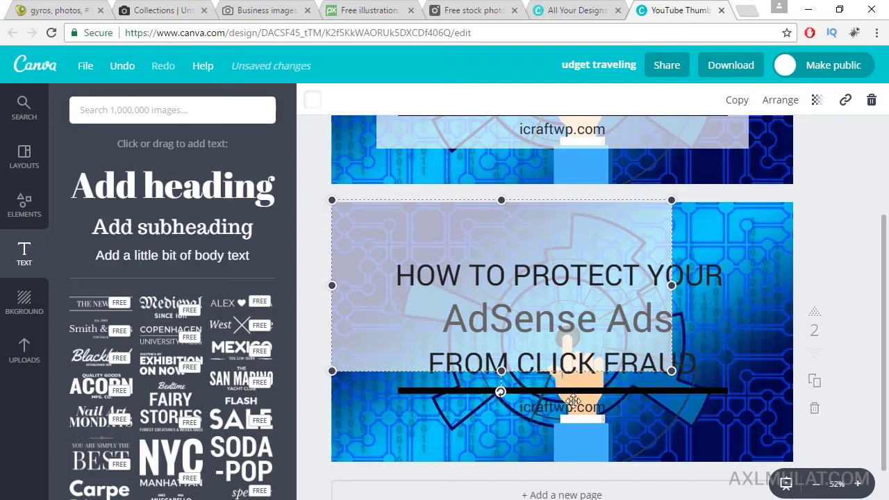
{"action": "left_click_drag", "start_coordinate": [500, 370], "coordinate": [497, 461]}
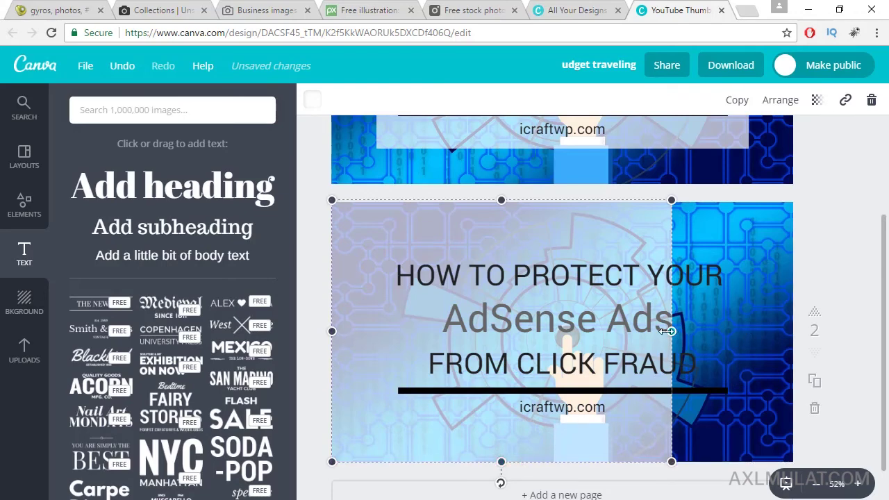
{"action": "left_click_drag", "start_coordinate": [671, 332], "coordinate": [575, 334]}
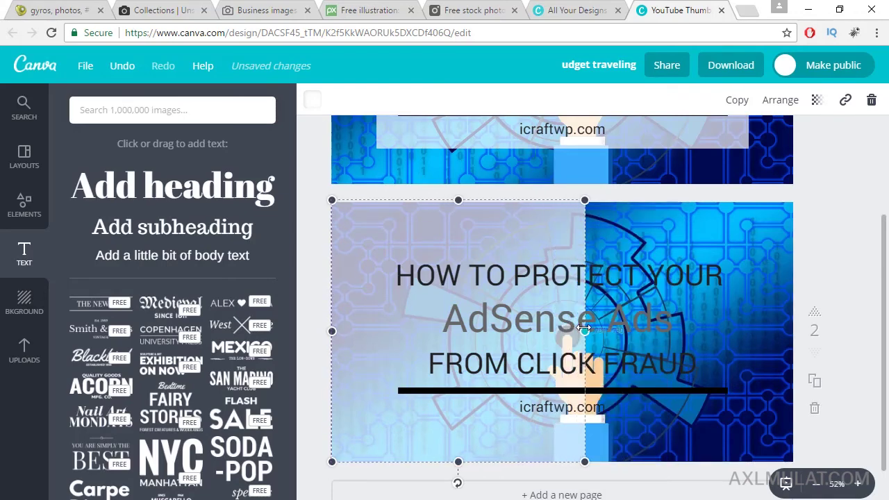
Move the HOW TO PROTECT YOUR heading into the narrowed left panel on page 2
{"action": "left_click", "coordinate": [448, 263]}
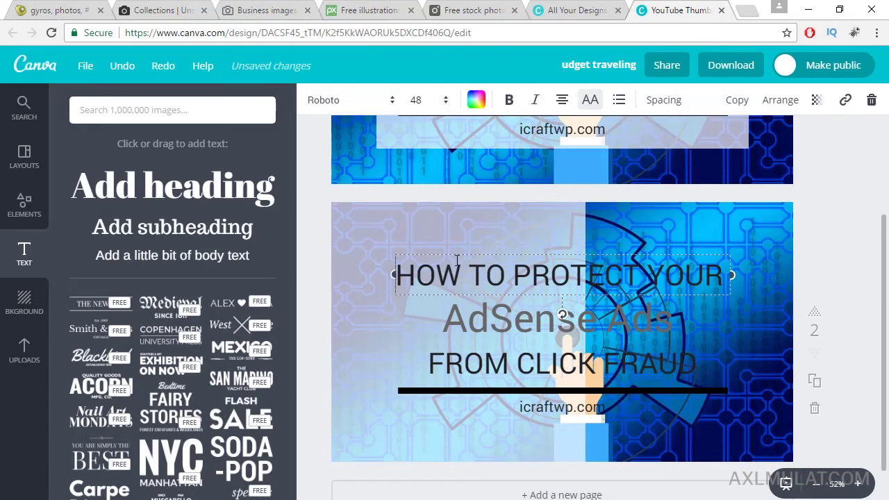
{"action": "left_click_drag", "start_coordinate": [457, 251], "coordinate": [397, 221]}
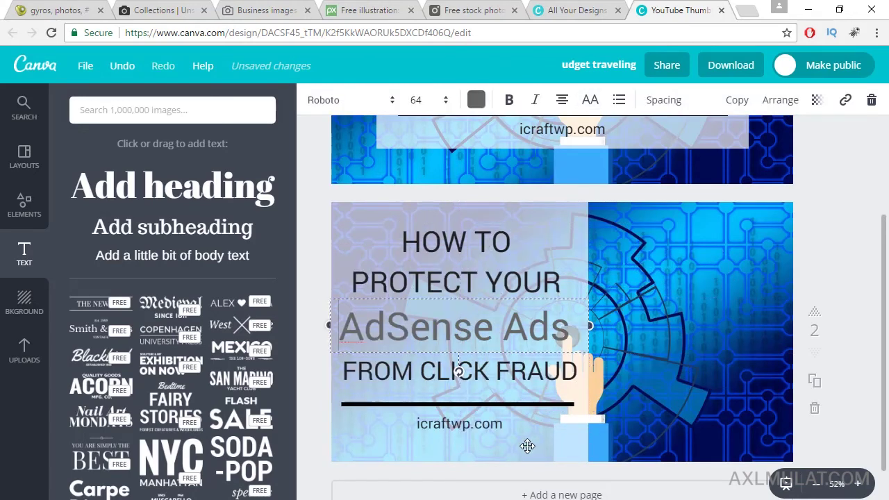
{"action": "left_click", "coordinate": [556, 432]}
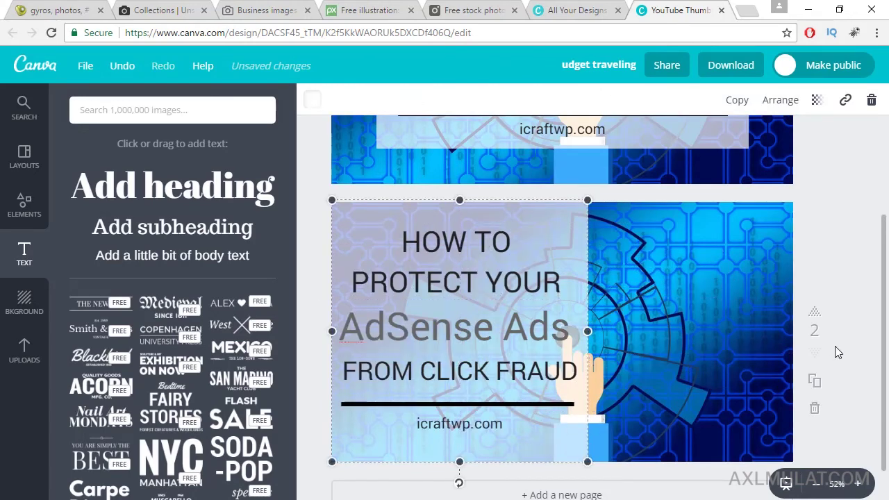
{"action": "key", "text": "Escape"}
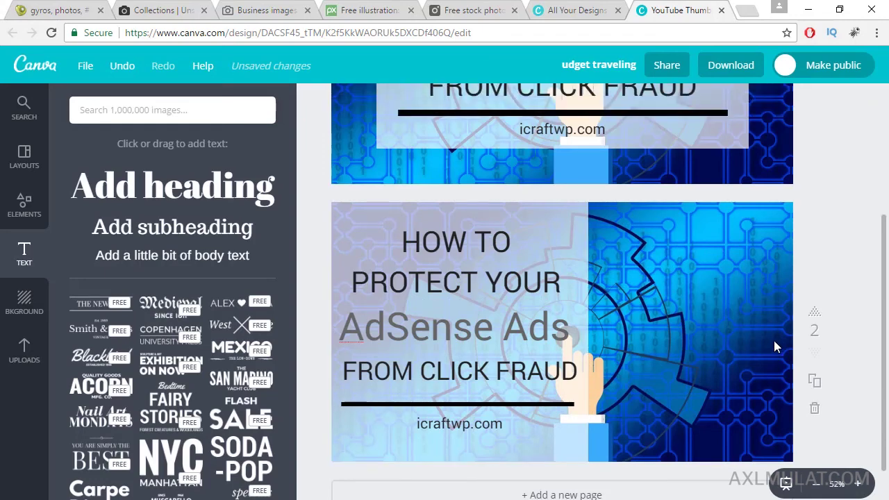
{"action": "scroll", "coordinate": [716, 316], "scroll_direction": "up", "scroll_amount": 3}
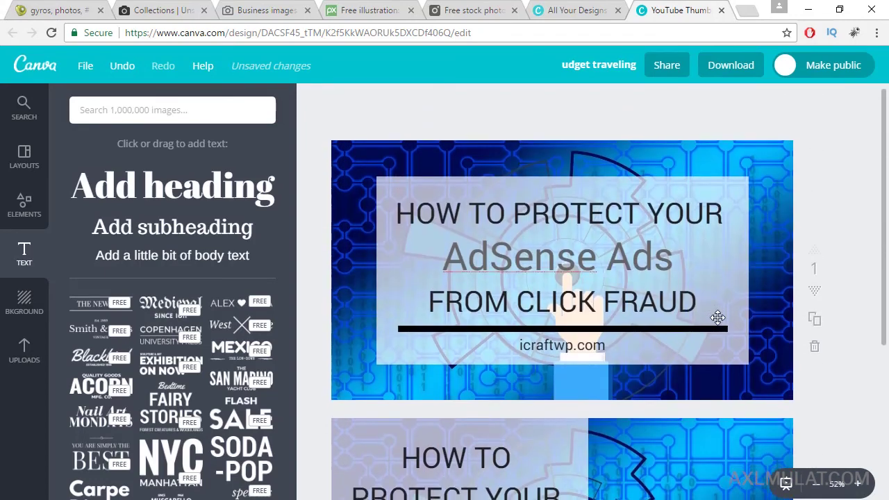
{"action": "scroll", "coordinate": [718, 318], "scroll_direction": "down", "scroll_amount": 3}
Adjust the transparency of page 2's left translucent panel, then deselect it
{"action": "left_click", "coordinate": [573, 227]}
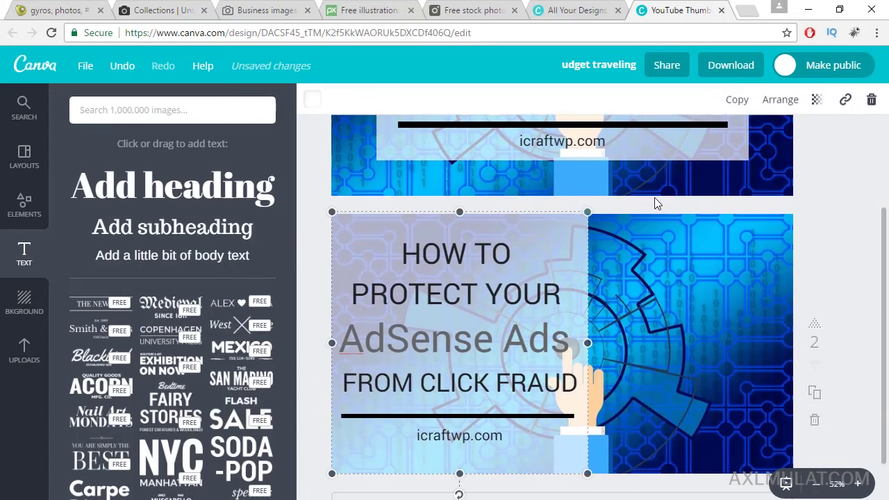
{"action": "left_click", "coordinate": [816, 99]}
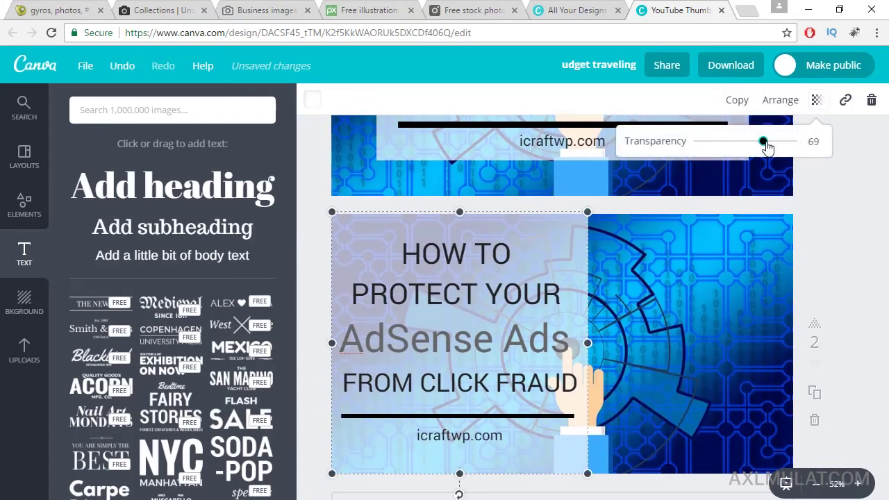
{"action": "mouse_move", "coordinate": [767, 146]}
{"action": "left_mouse_down"}
{"action": "mouse_move", "coordinate": [748, 147]}
{"action": "mouse_move", "coordinate": [768, 148]}
{"action": "left_mouse_up"}
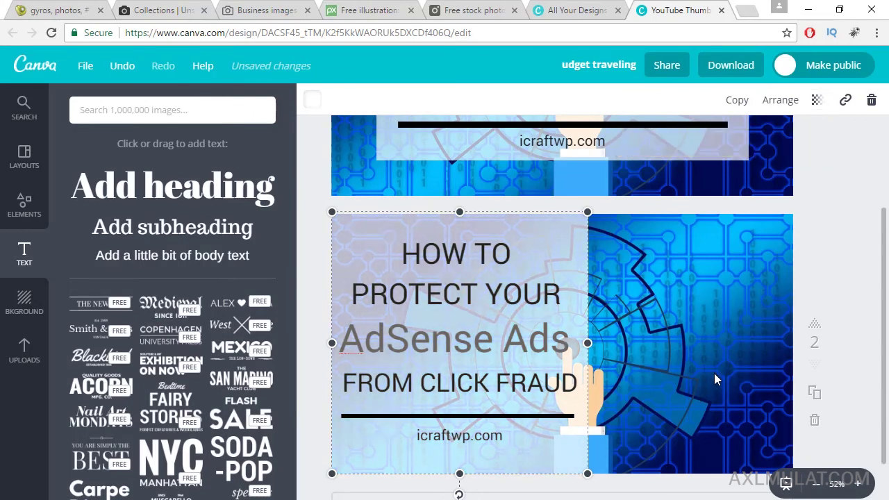
{"action": "scroll", "coordinate": [716, 377], "scroll_direction": "up", "scroll_amount": 3}
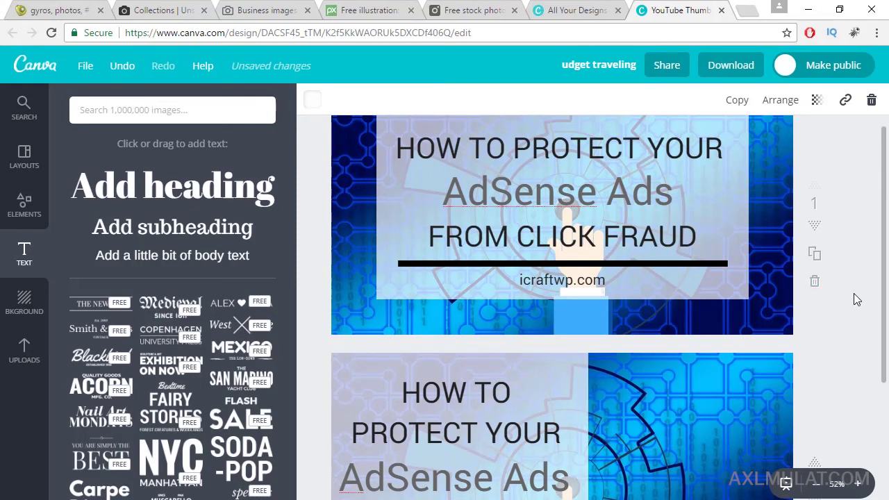
{"action": "left_click", "coordinate": [853, 293]}
{"action": "scroll", "coordinate": [854, 295], "scroll_direction": "up", "scroll_amount": 1}
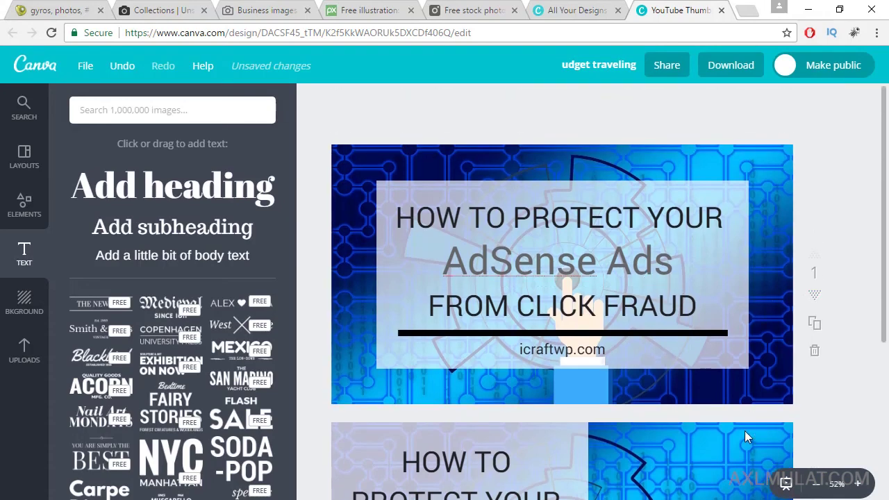
{"action": "scroll", "coordinate": [720, 448], "scroll_direction": "down", "scroll_amount": 2}
{"action": "scroll", "coordinate": [720, 445], "scroll_direction": "up", "scroll_amount": 2}
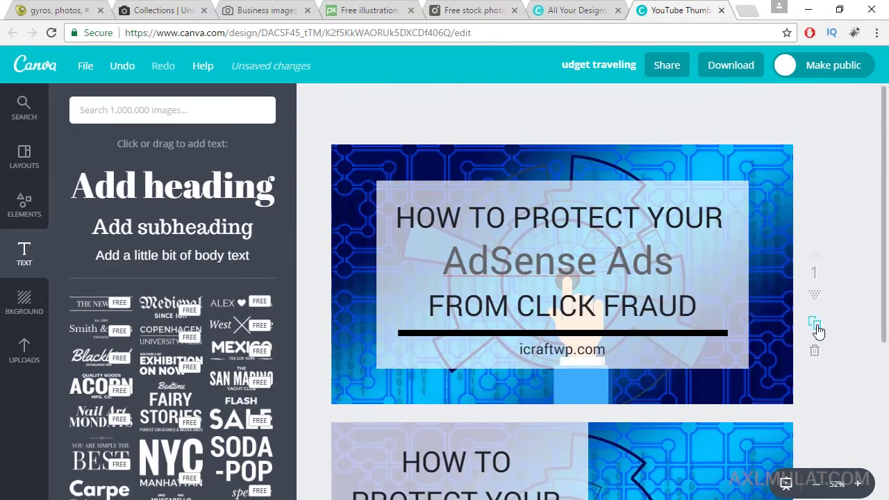
Download page 1 only as a PNG image
{"action": "left_click", "coordinate": [746, 69]}
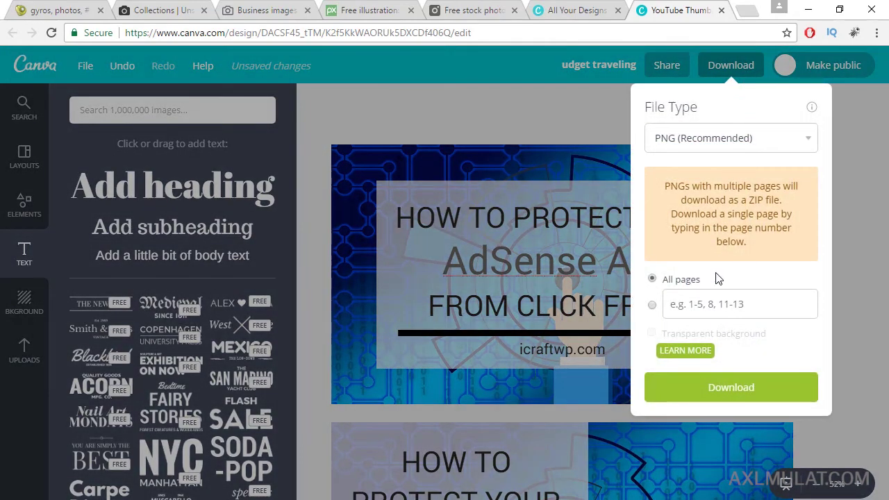
{"action": "left_click", "coordinate": [722, 298]}
{"action": "type", "text": "1"}
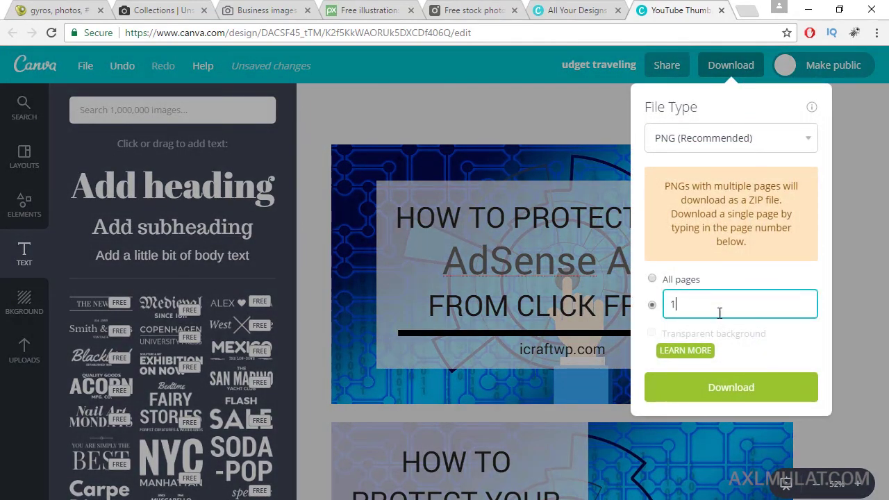
{"action": "left_click", "coordinate": [722, 389]}
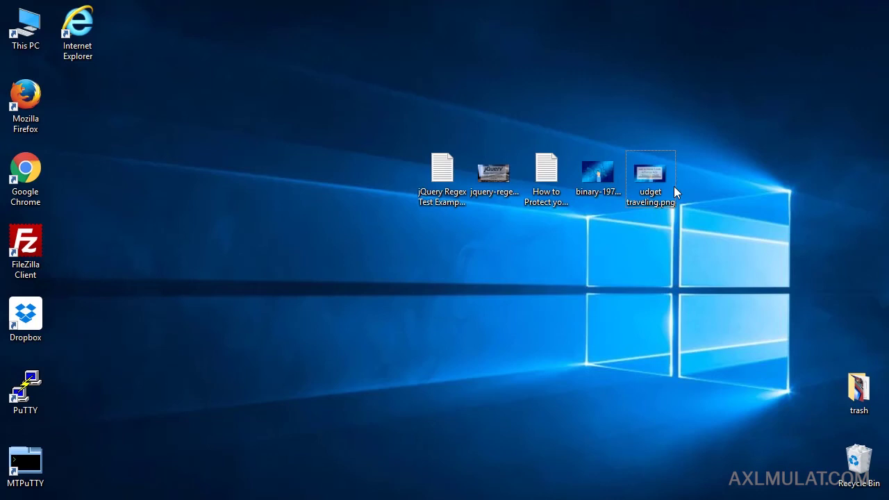
Open the downloaded thumbnail PNG from the desktop
{"action": "double_click", "coordinate": [651, 178]}
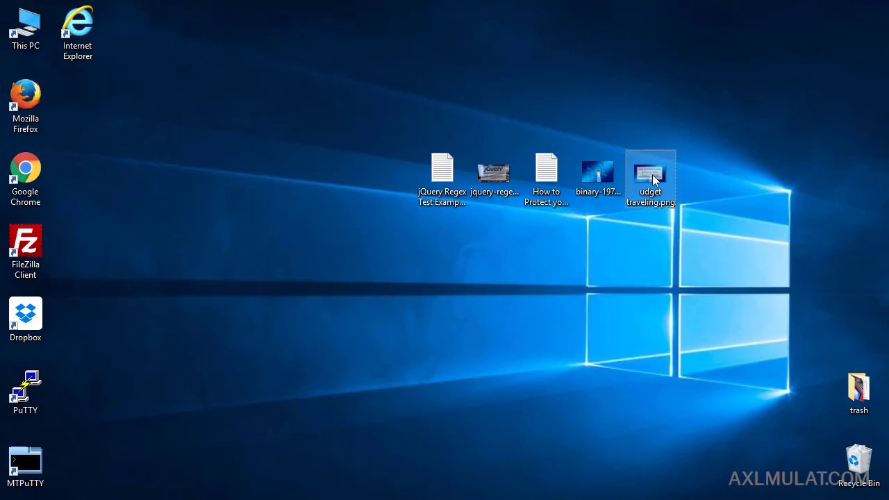